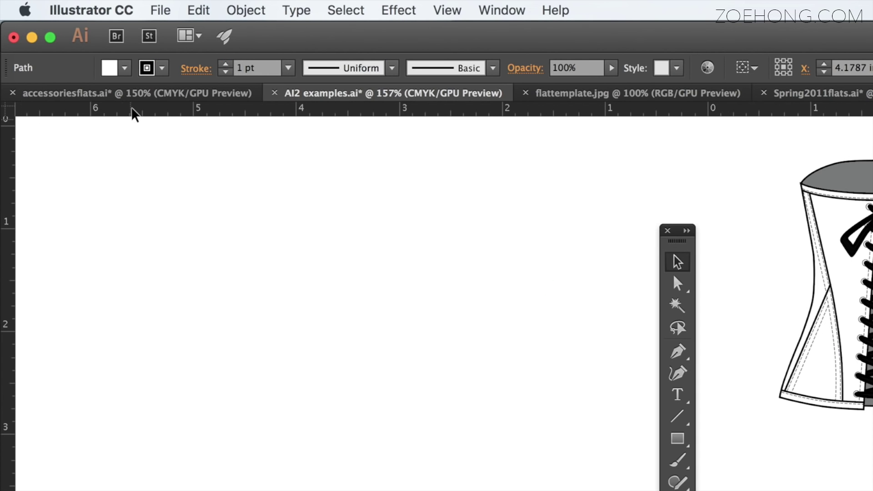
Hide the rulers and show them again around the artwork.
{"action": "key", "text": "super+r"}
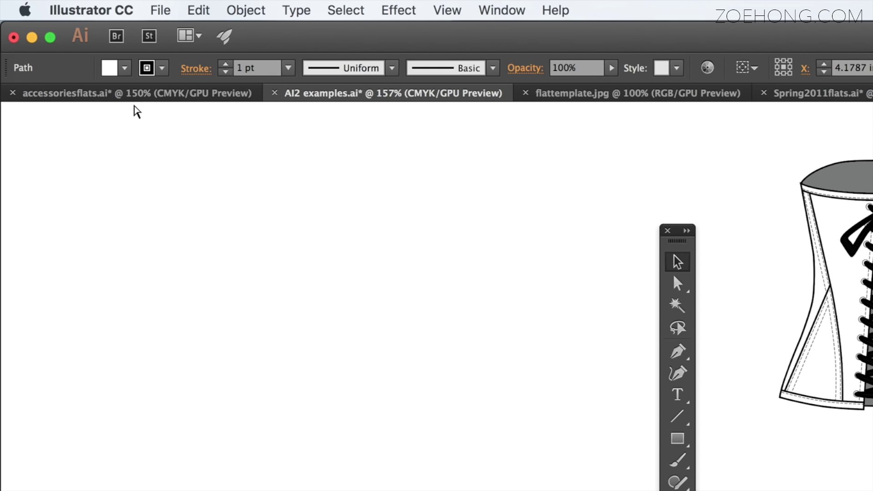
{"action": "key", "text": "super+r"}
{"action": "key", "text": "super+r"}
{"action": "key", "text": "super+r"}
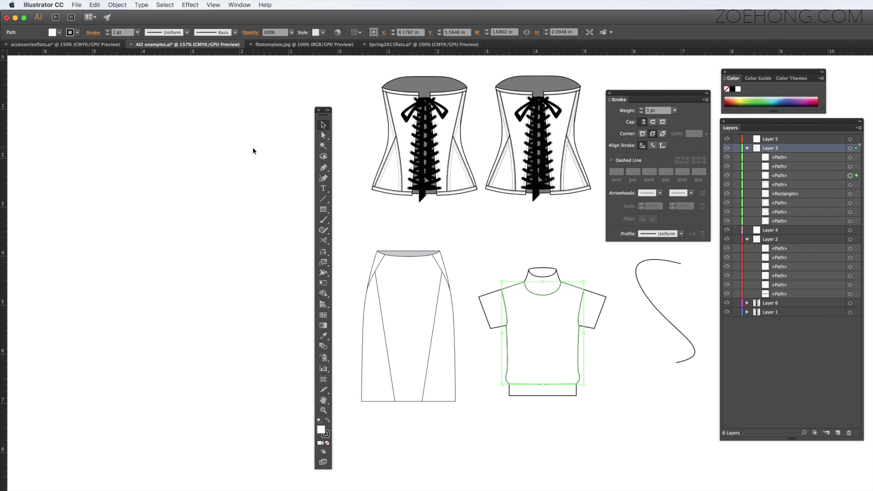
{"action": "scroll", "coordinate": [252, 147], "scroll_direction": "up", "scroll_amount": 3}
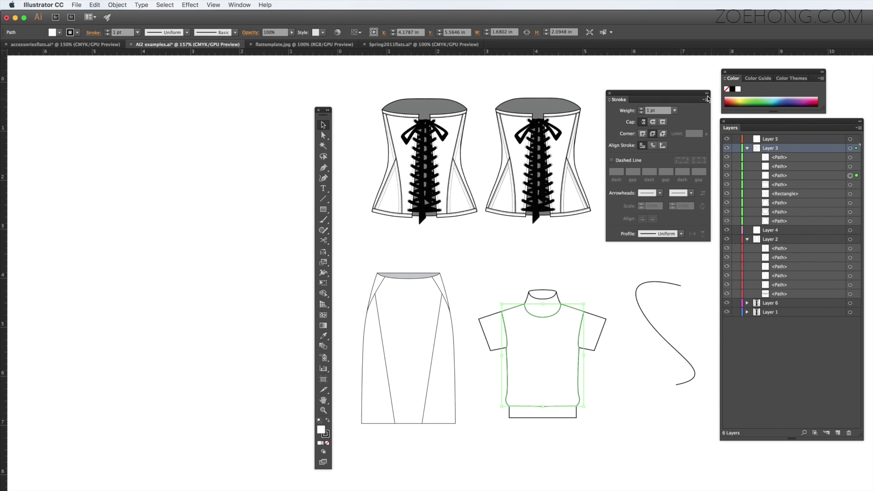
Hide the extended Stroke options and show them again.
{"action": "left_click", "coordinate": [242, 5]}
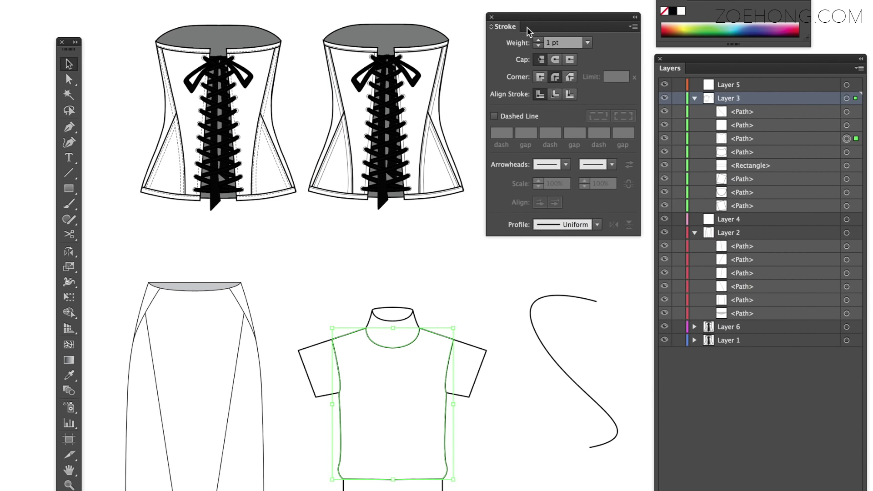
{"action": "left_click", "coordinate": [635, 28]}
{"action": "left_click", "coordinate": [658, 31]}
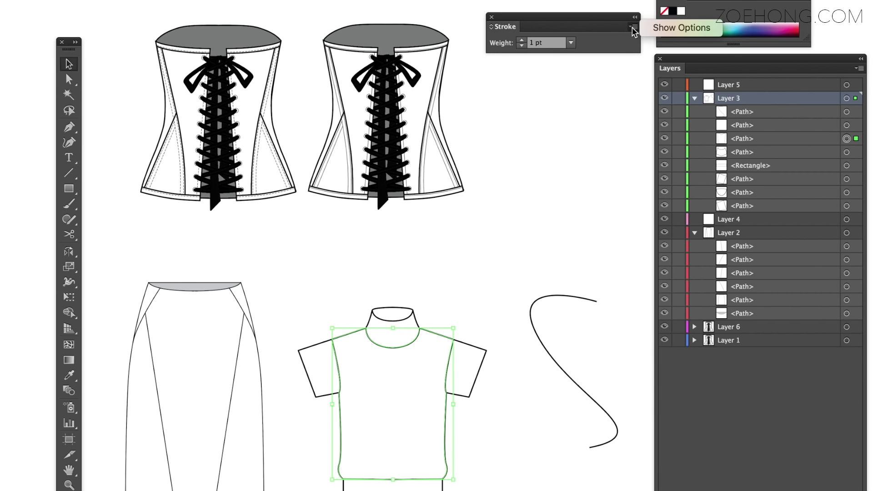
{"action": "left_click", "coordinate": [660, 30]}
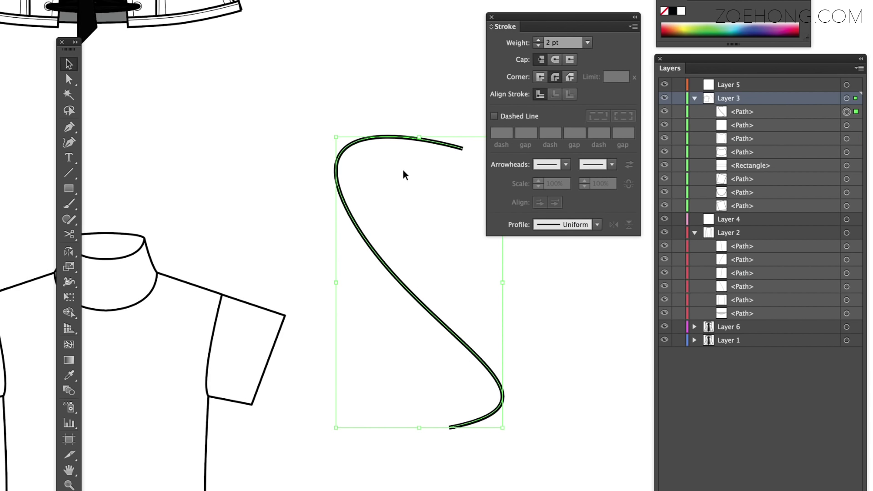
Set the S-shaped curve's stroke weight to 6 pt, followed by 40 pt.
{"action": "left_click", "coordinate": [588, 43]}
{"action": "left_click", "coordinate": [621, 170]}
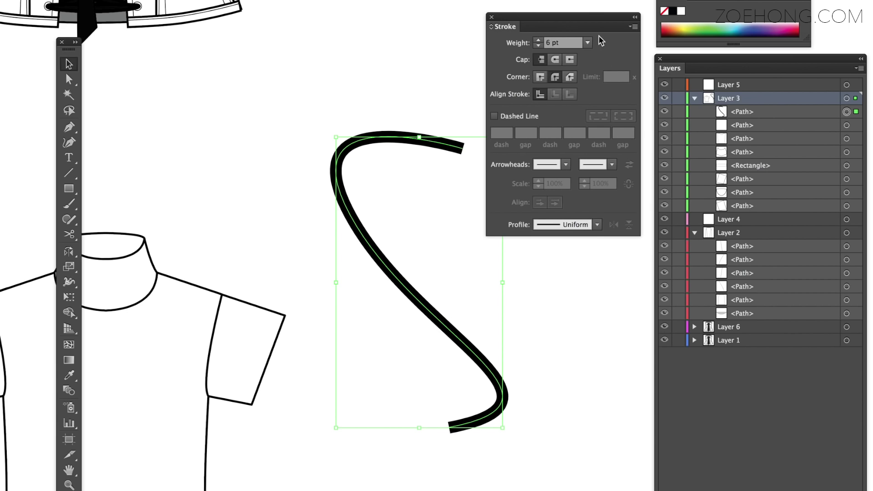
{"action": "left_click", "coordinate": [589, 43]}
{"action": "left_click", "coordinate": [629, 306]}
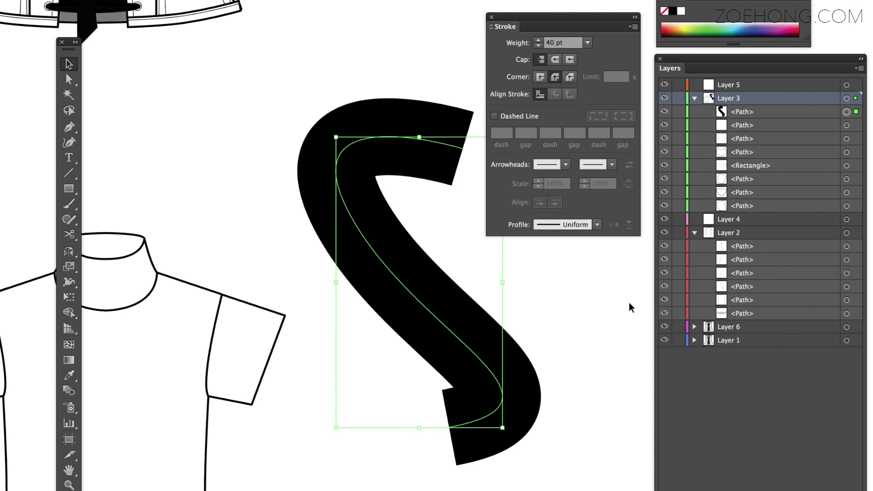
Reduce the S-shaped curve's stroke weight to 0.1 pt and deselect the curve.
{"action": "left_click", "coordinate": [539, 45]}
{"action": "left_click", "coordinate": [538, 46]}
{"action": "left_click", "coordinate": [538, 46]}
{"action": "left_click", "coordinate": [538, 45]}
{"action": "left_click", "coordinate": [538, 46]}
{"action": "left_click", "coordinate": [538, 40]}
{"action": "type", "text": "."}
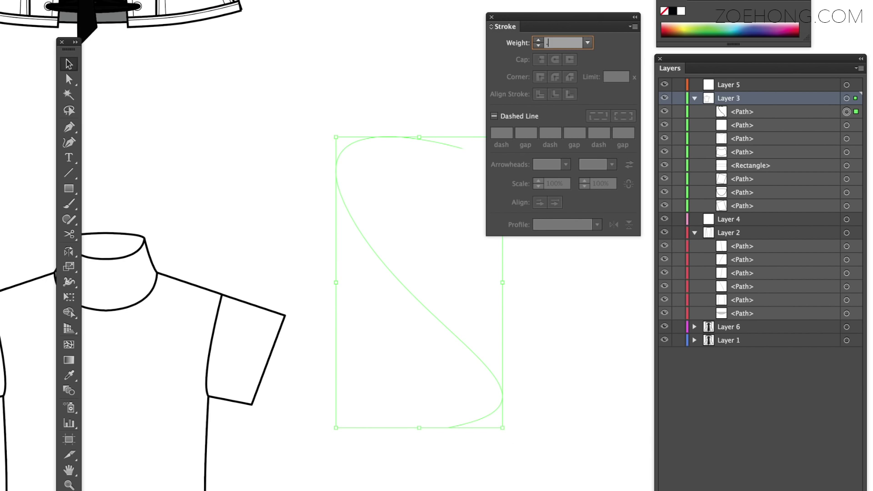
{"action": "type", "text": "1"}
{"action": "key", "text": "Return"}
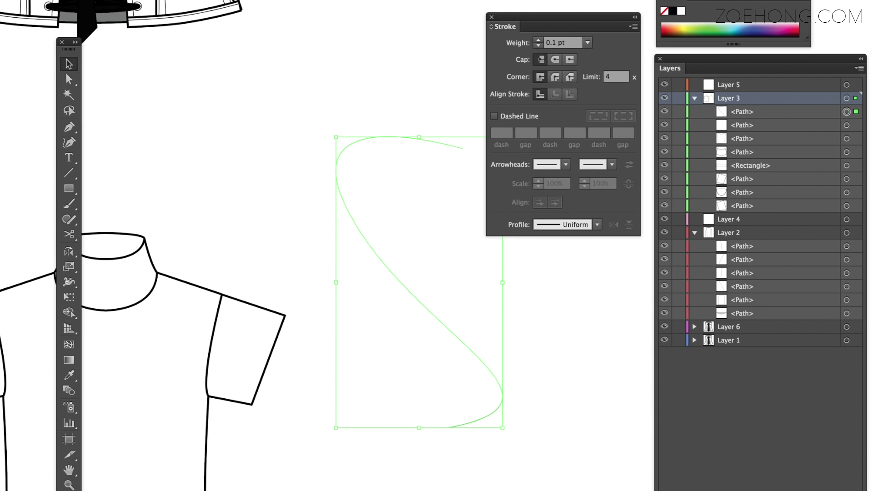
{"action": "left_click", "coordinate": [354, 83]}
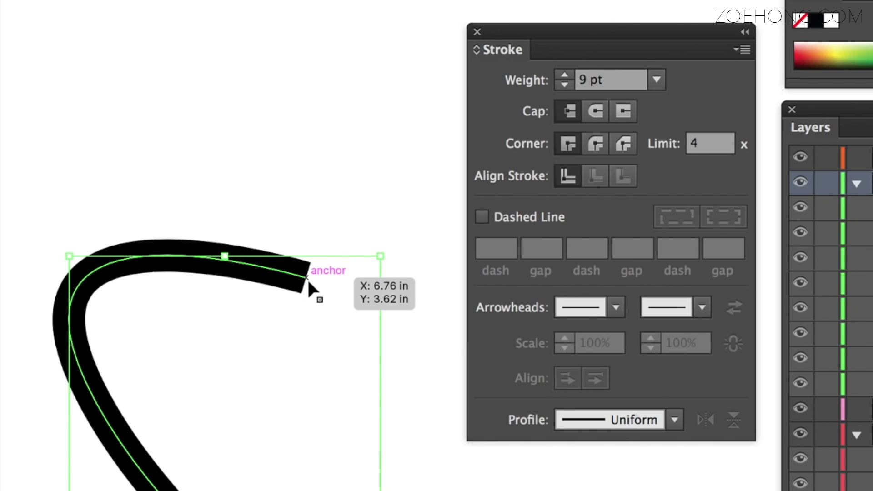
Try a round cap on the S-shaped curve, then set a projecting cap and deselect it.
{"action": "left_click", "coordinate": [598, 109]}
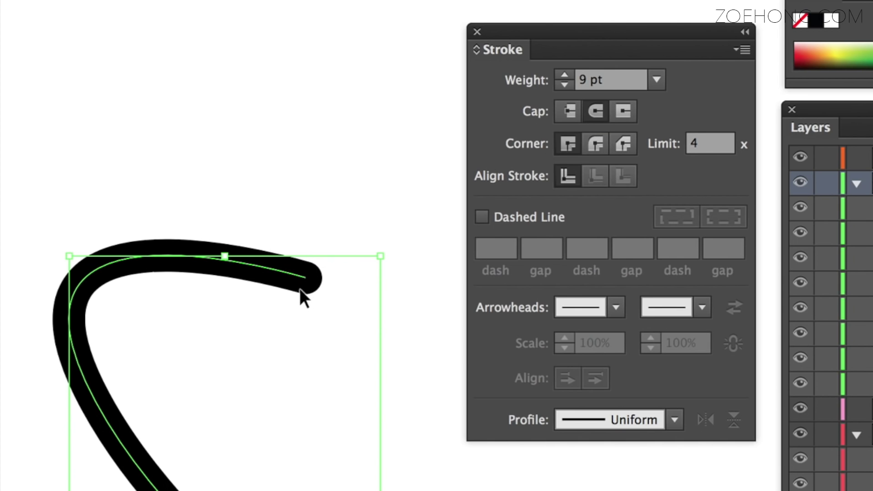
{"action": "left_click", "coordinate": [626, 111]}
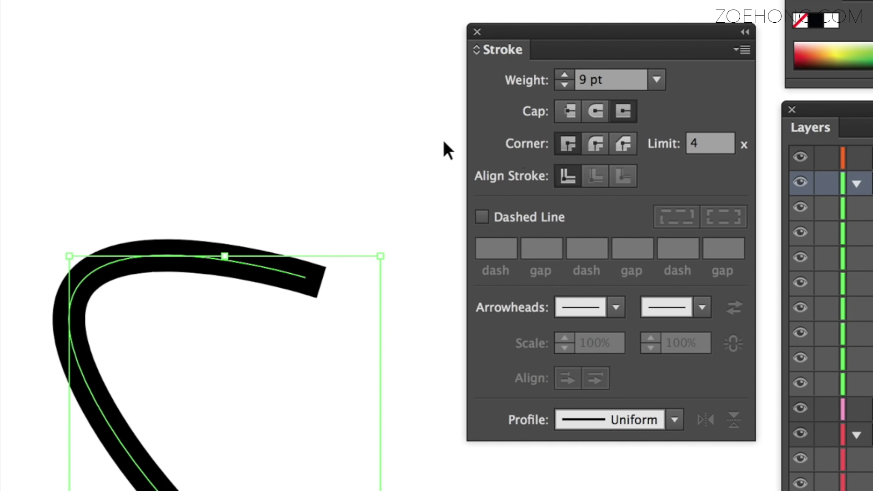
{"action": "left_click", "coordinate": [612, 418]}
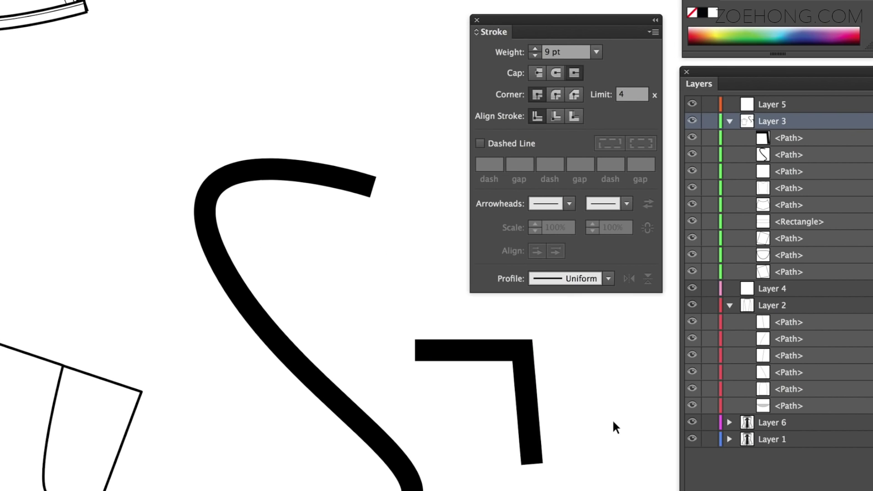
Try a Round Join on the angled path's corner, then set a Bevel Join and deselect it.
{"action": "left_click_drag", "start_coordinate": [601, 351], "coordinate": [446, 442]}
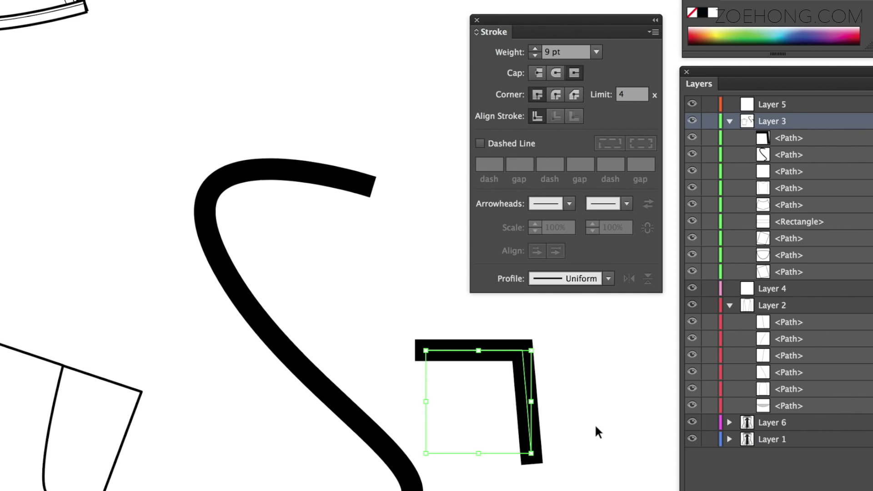
{"action": "left_click", "coordinate": [556, 96]}
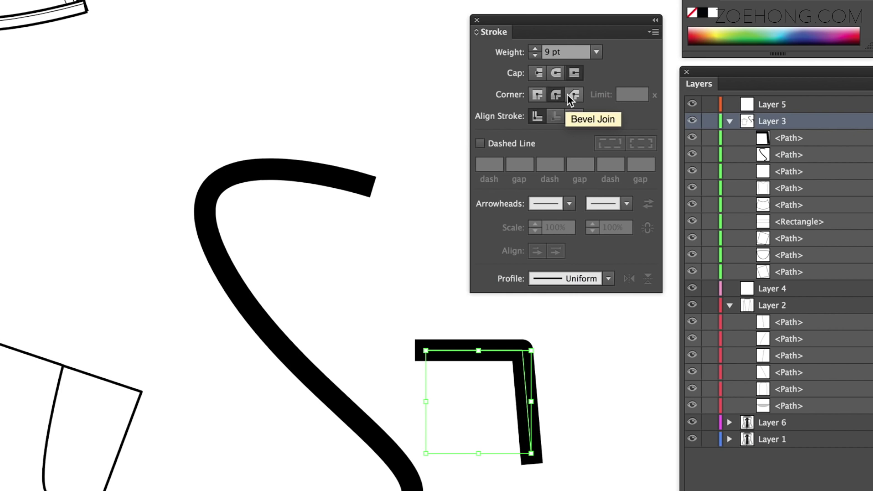
{"action": "left_click", "coordinate": [566, 94]}
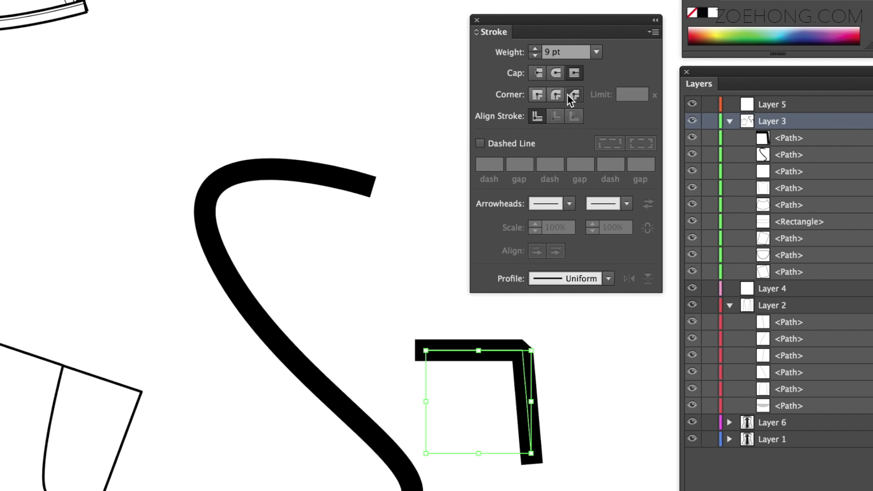
{"action": "left_click", "coordinate": [598, 345]}
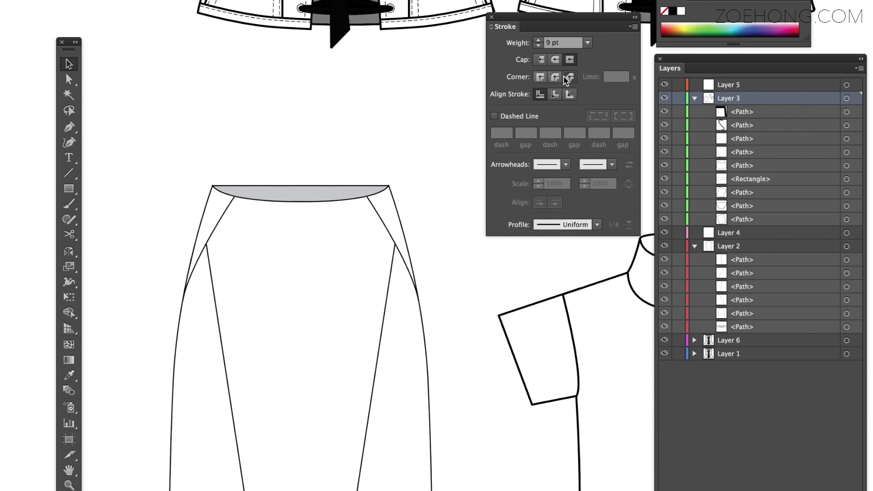
Examine the skirt's front shape and grey back waist shape up close, down to the waist corner where their points meet.
{"action": "left_click", "coordinate": [69, 484]}
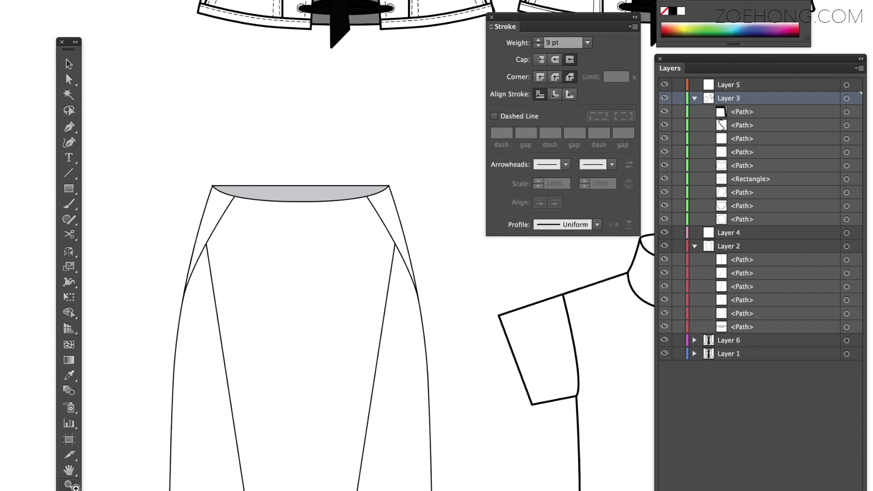
{"action": "left_click_drag", "start_coordinate": [270, 151], "coordinate": [418, 418]}
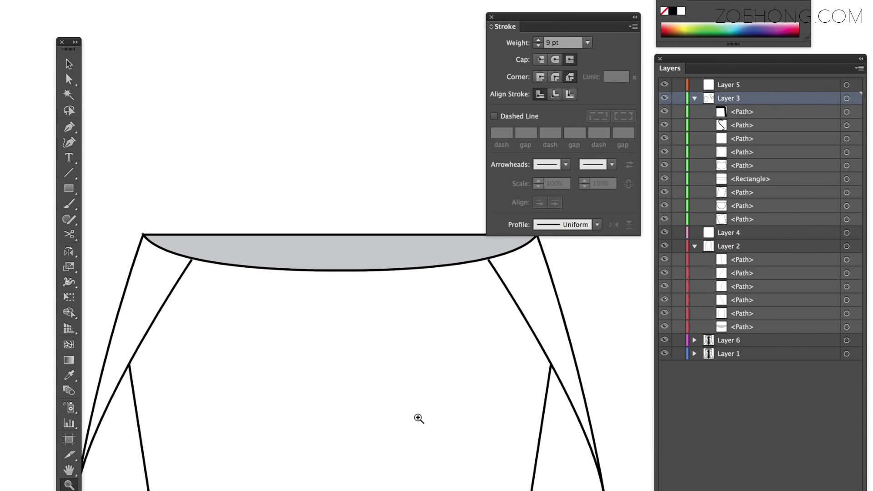
{"action": "scroll", "coordinate": [320, 244], "scroll_direction": "up", "scroll_amount": 3}
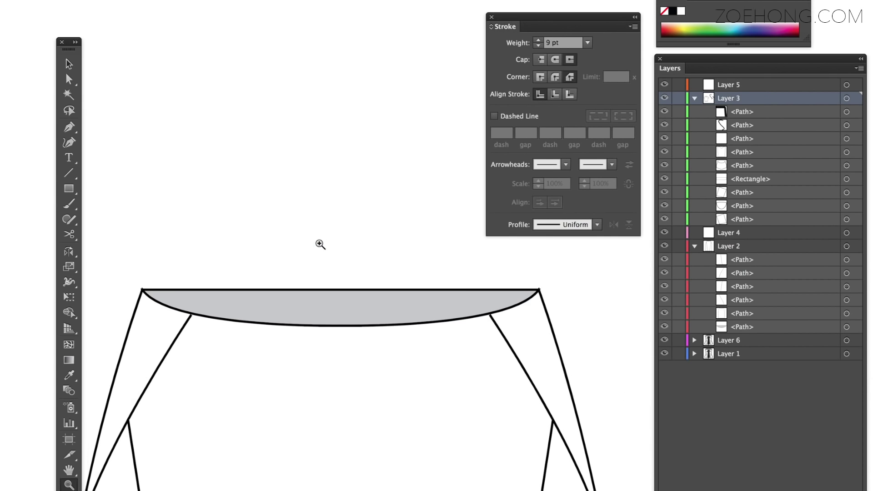
{"action": "key", "text": "v"}
{"action": "left_click", "coordinate": [342, 385]}
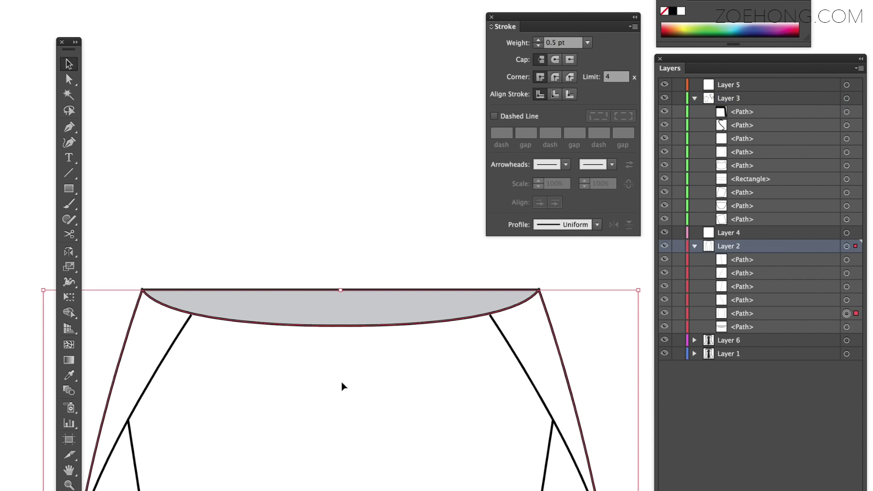
{"action": "left_click", "coordinate": [385, 304]}
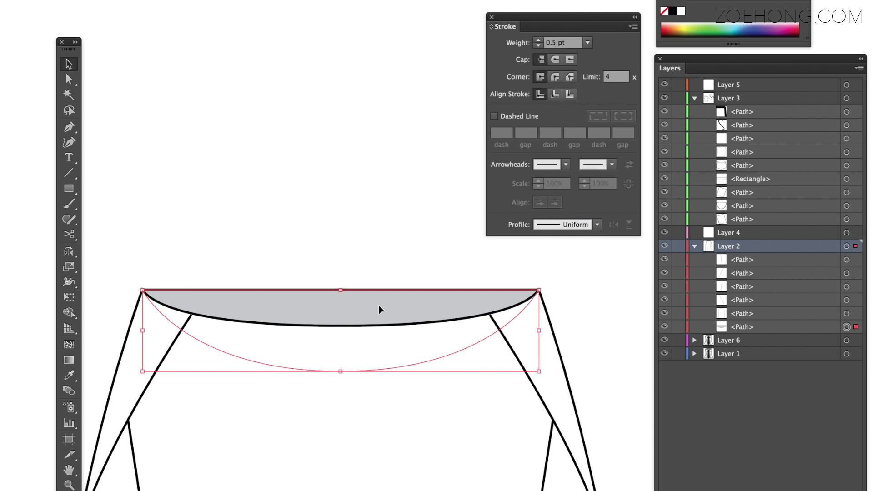
{"action": "key", "text": "z"}
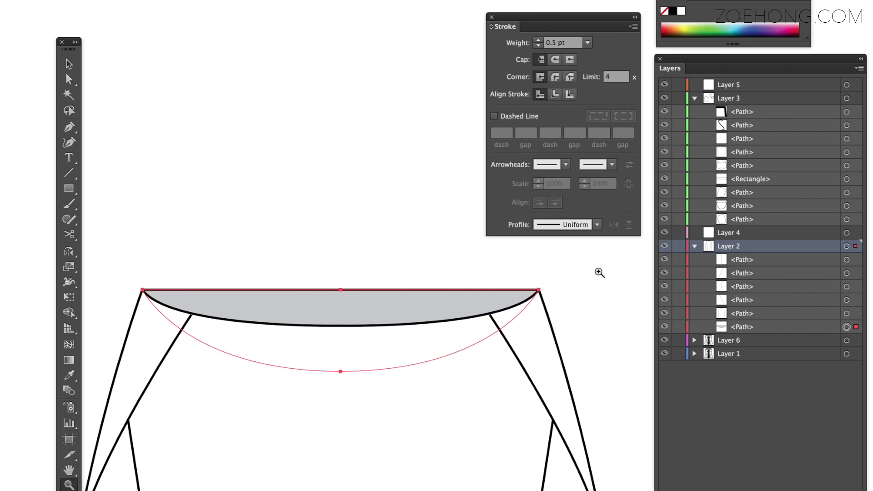
{"action": "left_click", "coordinate": [536, 295]}
{"action": "left_click", "coordinate": [393, 360]}
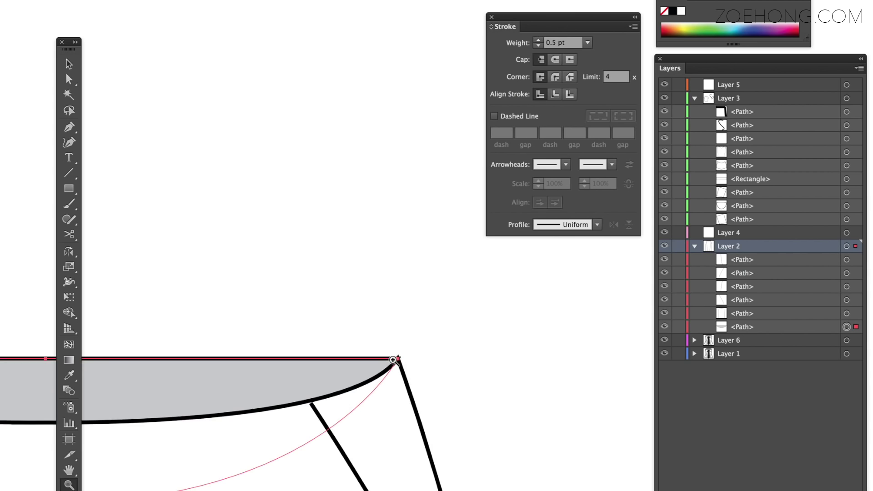
{"action": "left_click", "coordinate": [393, 360]}
Apply a Round Join to both the skirt's front shape and its grey back waist shape.
{"action": "left_click", "coordinate": [69, 64]}
{"action": "left_click", "coordinate": [271, 77]}
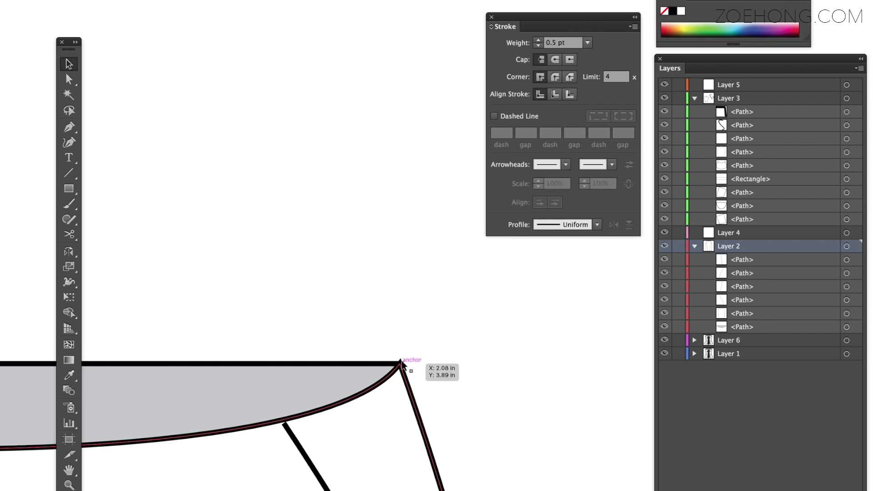
{"action": "left_click_drag", "start_coordinate": [109, 303], "coordinate": [228, 490]}
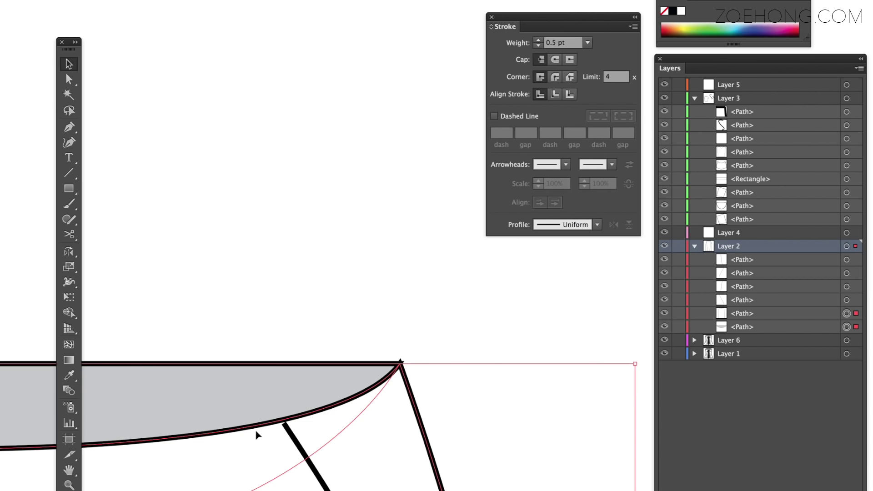
{"action": "left_click", "coordinate": [555, 78]}
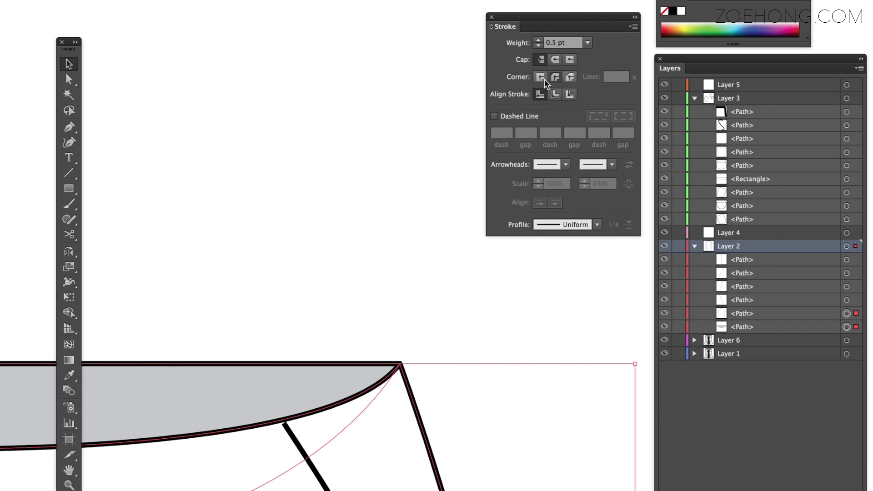
{"action": "left_click", "coordinate": [396, 91]}
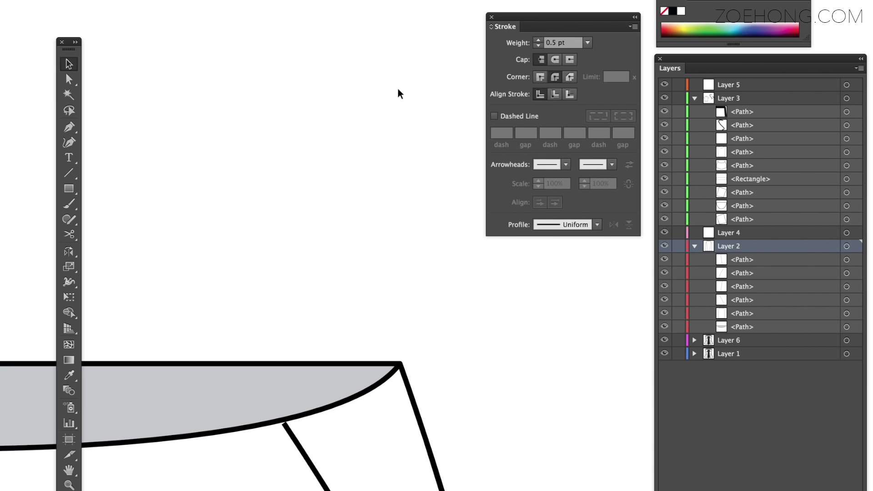
Select the diagonal hip seam line beneath the skirt's waist curve and give its stroke a round cap.
{"action": "left_click", "coordinate": [377, 387]}
{"action": "left_click", "coordinate": [323, 486]}
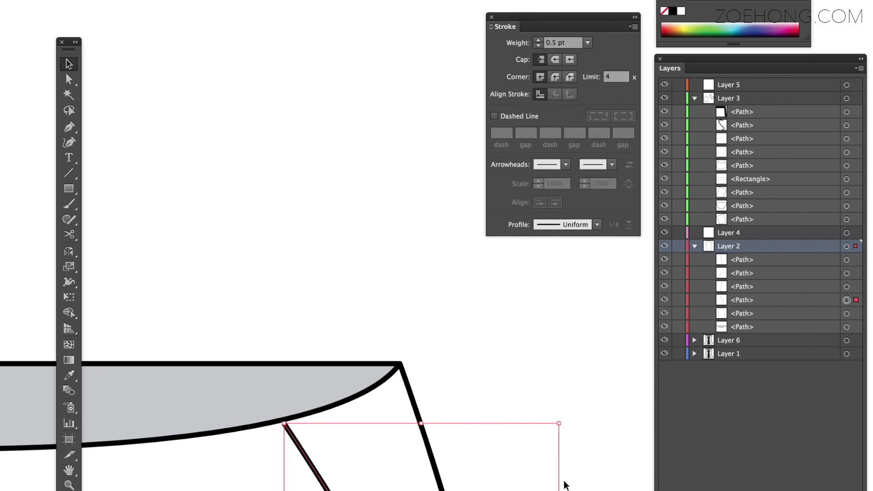
{"action": "left_click", "coordinate": [587, 486]}
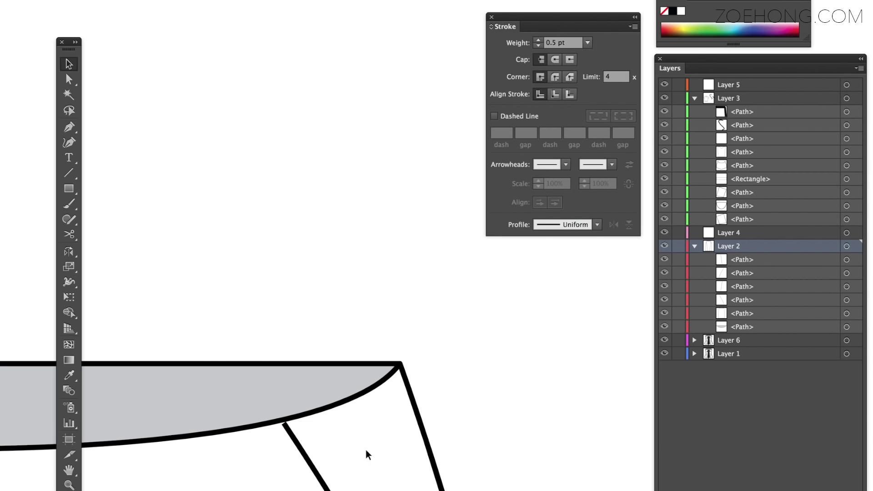
{"action": "left_click", "coordinate": [285, 426]}
{"action": "left_click", "coordinate": [517, 388]}
{"action": "left_click", "coordinate": [323, 481]}
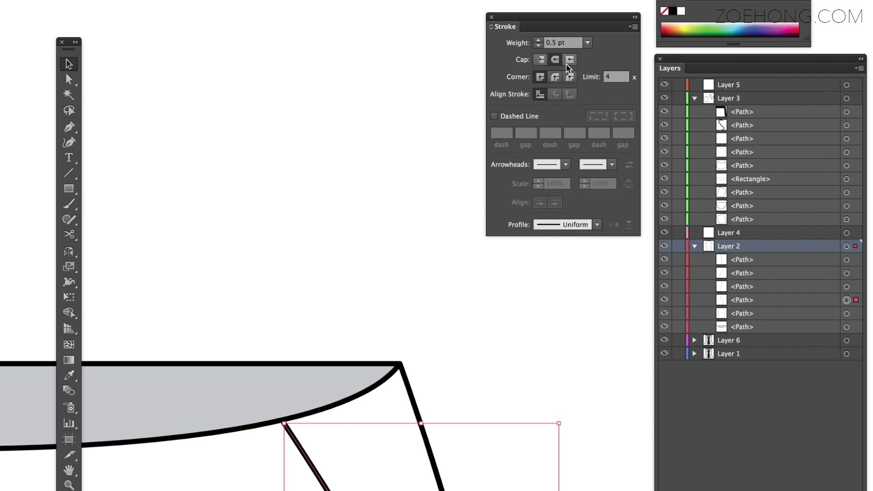
{"action": "left_click", "coordinate": [314, 104]}
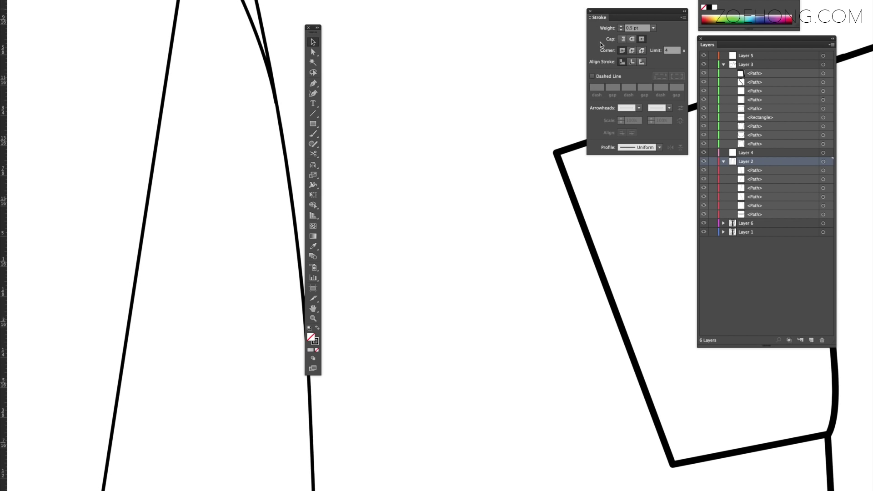
View the whole skirt flat together with the short-sleeved turtleneck flat.
{"action": "scroll", "coordinate": [452, 235], "scroll_direction": "down", "scroll_amount": 4}
{"action": "scroll", "coordinate": [452, 236], "scroll_direction": "right", "scroll_amount": 6}
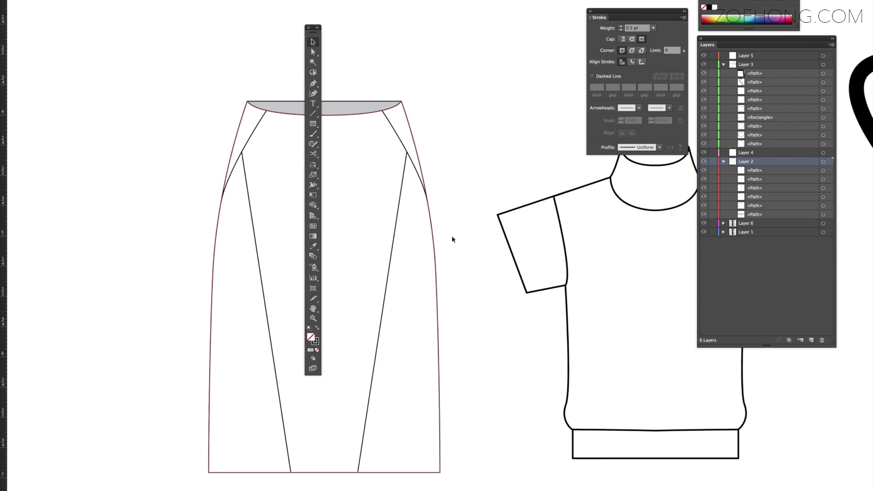
{"action": "left_click", "coordinate": [339, 209]}
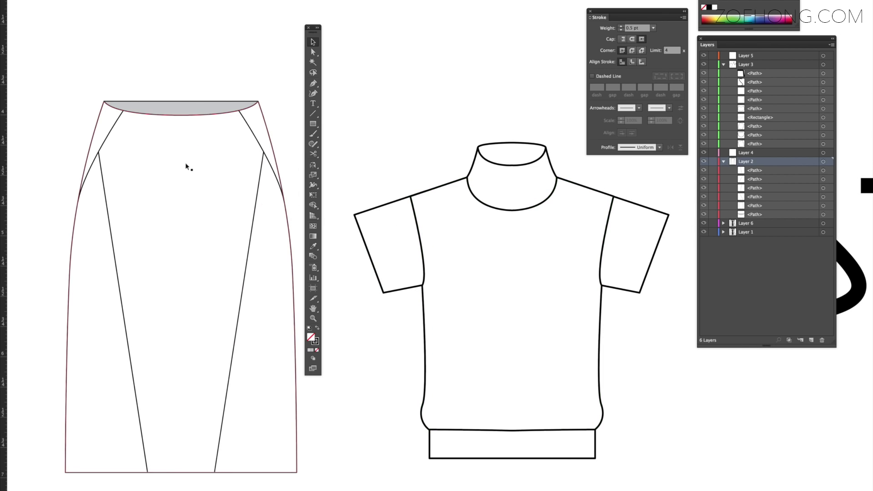
Compare the stroke weights of the skirt's front shape and the turtleneck's body shape.
{"action": "left_click", "coordinate": [154, 166]}
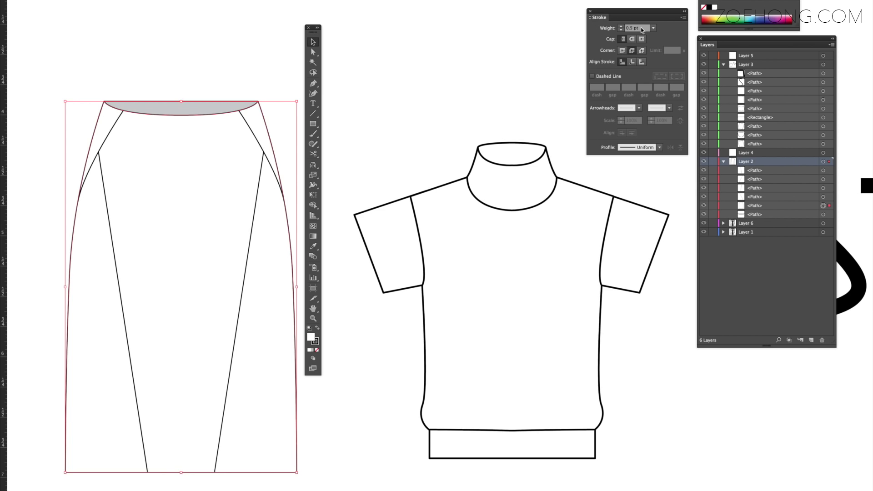
{"action": "left_click", "coordinate": [506, 253]}
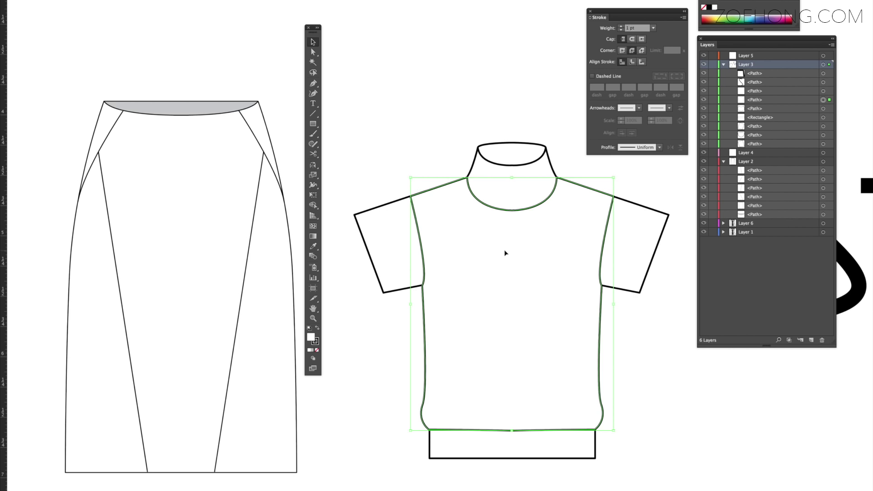
{"action": "left_click", "coordinate": [380, 89]}
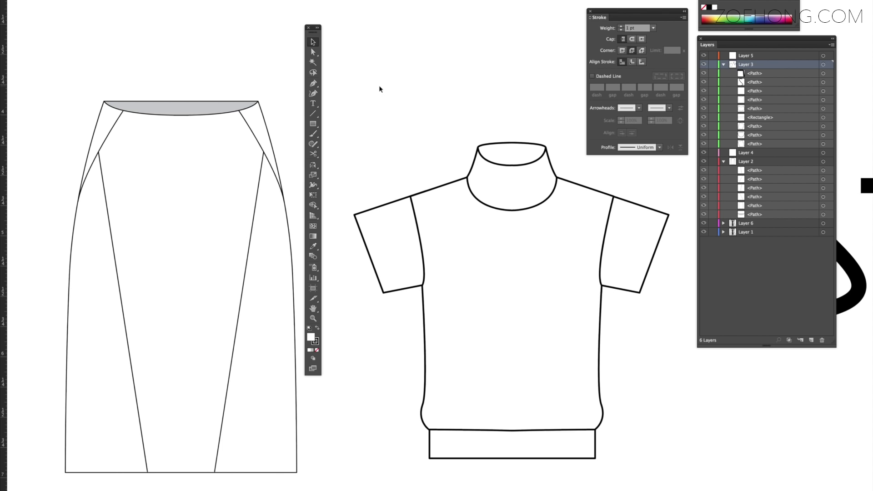
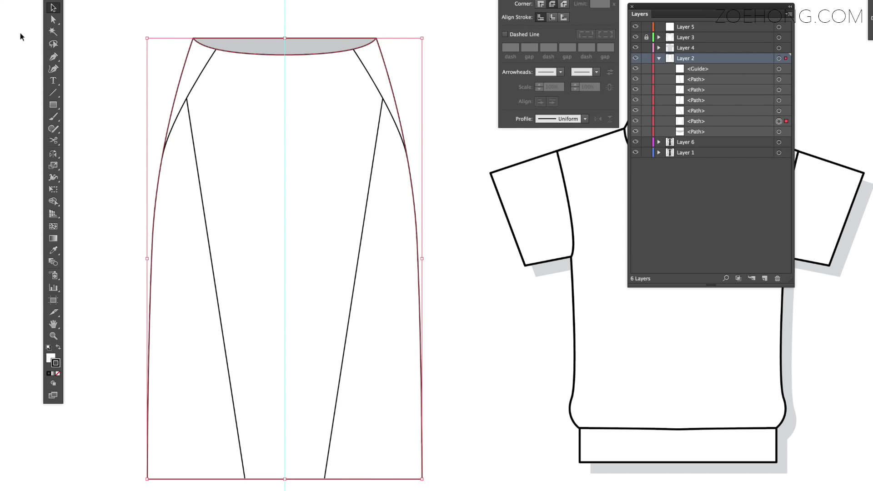
{"action": "key", "text": "p"}
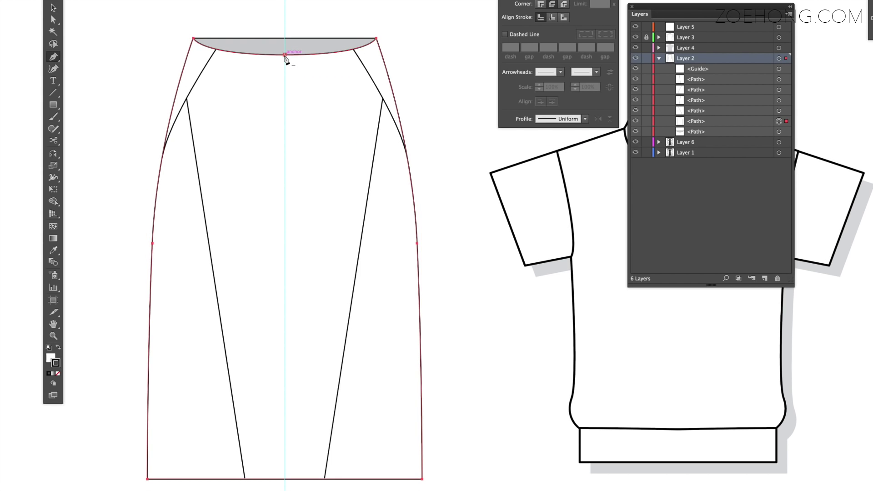
{"action": "left_click", "coordinate": [284, 55]}
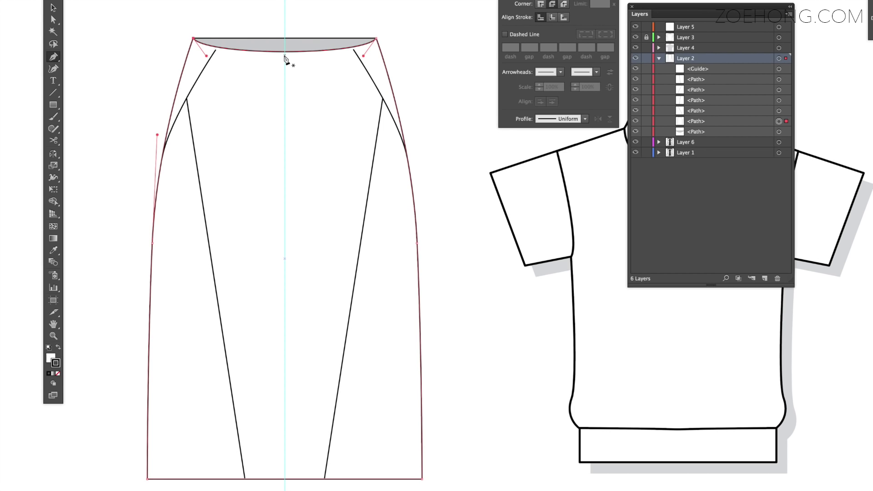
{"action": "key", "text": "ctrl+z"}
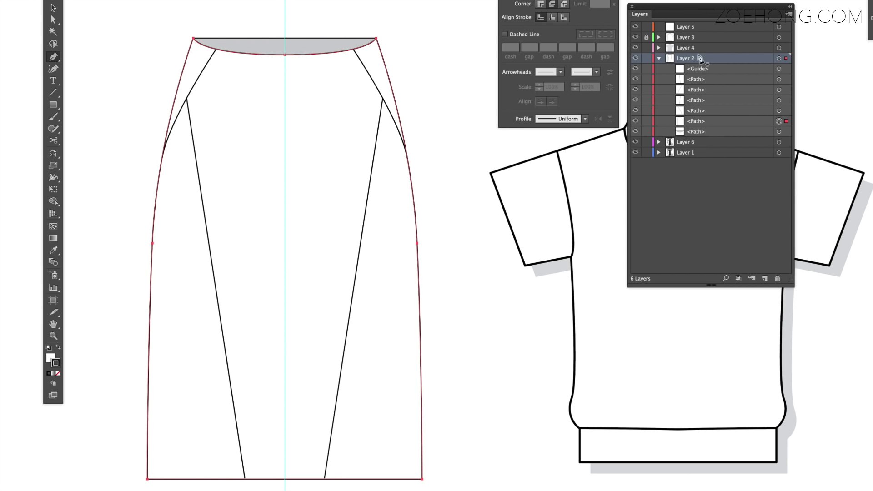
Lock the skirt's grey back waist path and its front shape path in Layer 2.
{"action": "left_click", "coordinate": [53, 7]}
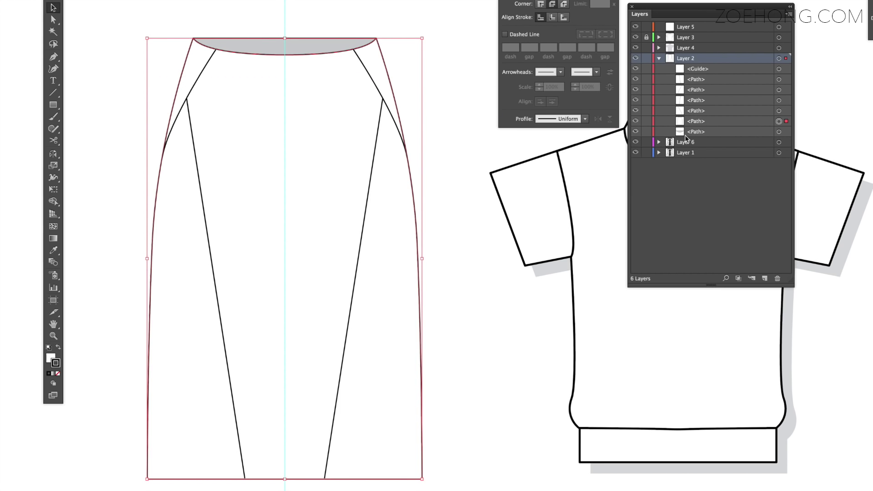
{"action": "left_click", "coordinate": [646, 131]}
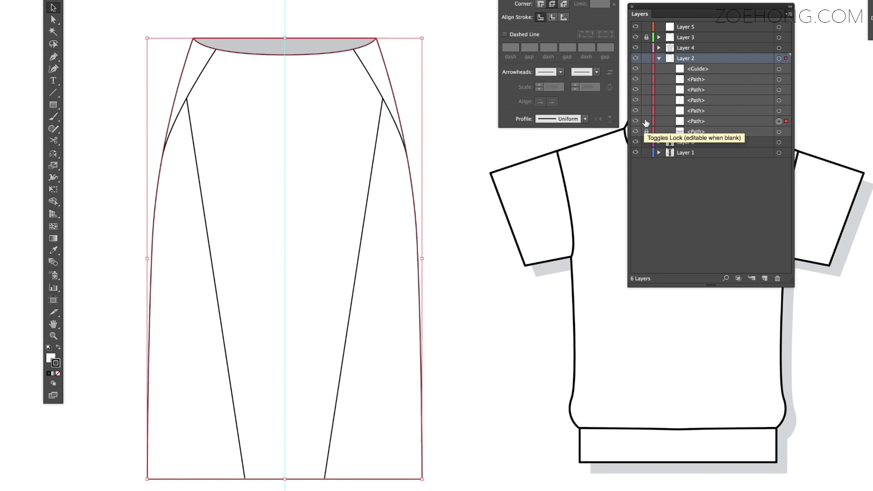
{"action": "left_click", "coordinate": [646, 121]}
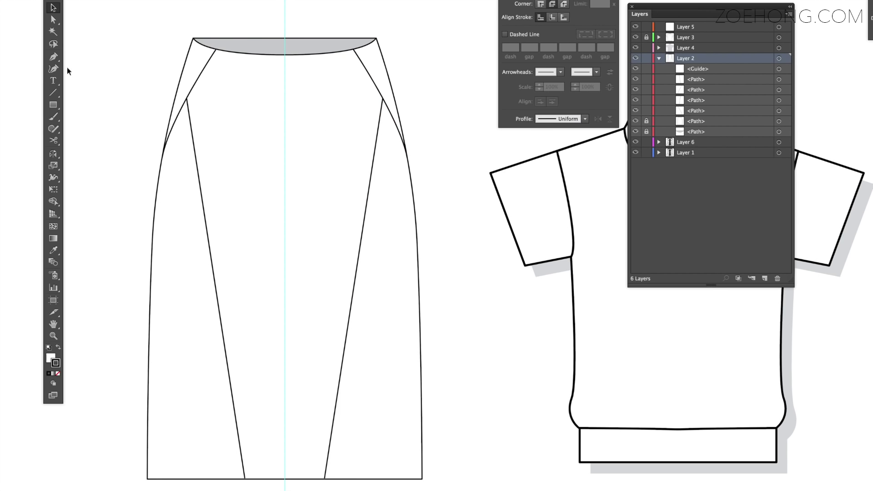
Draw a straight vertical line about 2.96 in long along the centre guide from the skirt's waist curve to its hem.
{"action": "left_click", "coordinate": [53, 57]}
{"action": "left_click", "coordinate": [285, 56]}
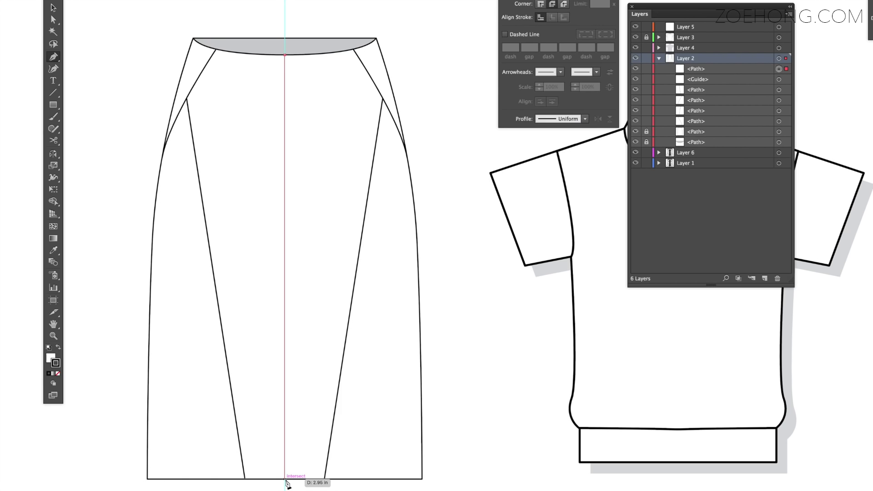
{"action": "left_click", "coordinate": [285, 479]}
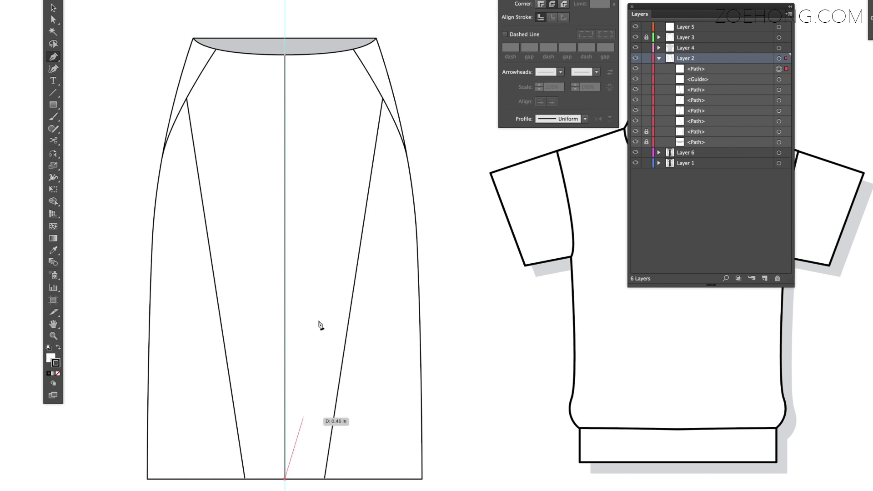
{"action": "key", "text": "v"}
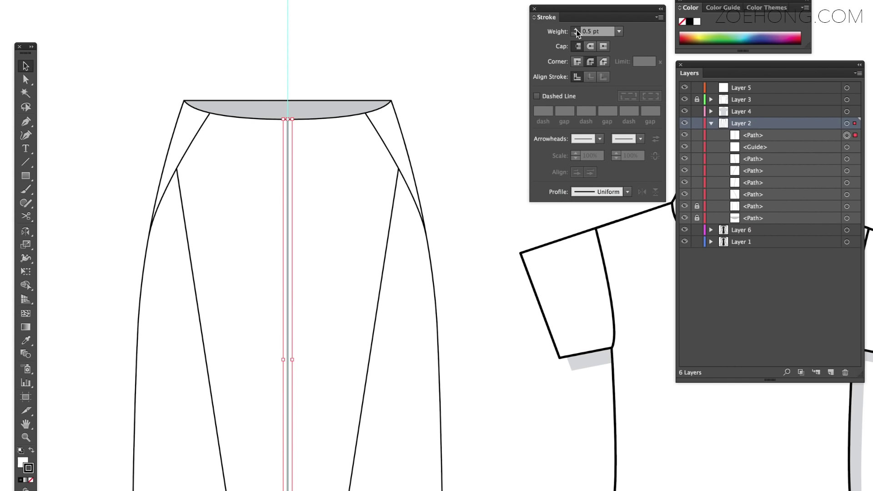
Set the centre line's stroke to 1 pt and make it dashed with a 1 pt dash and 0.5 pt gap.
{"action": "left_click", "coordinate": [576, 30]}
{"action": "left_click", "coordinate": [576, 30]}
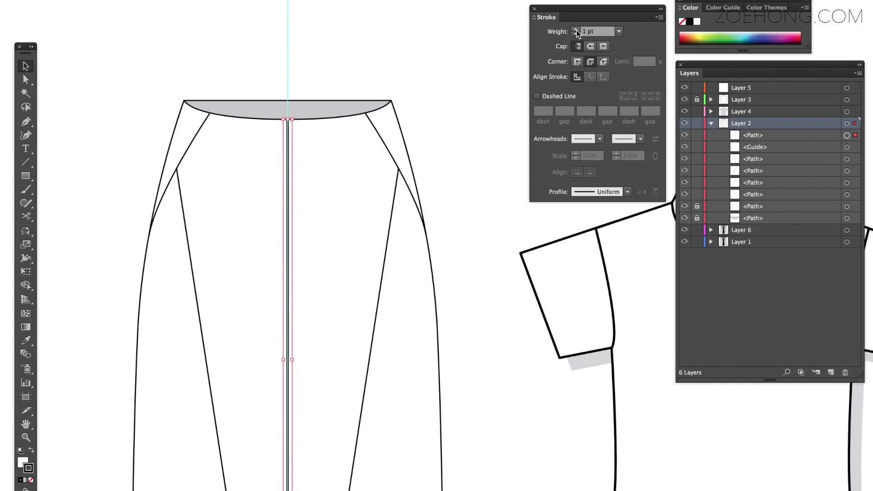
{"action": "left_click", "coordinate": [537, 96]}
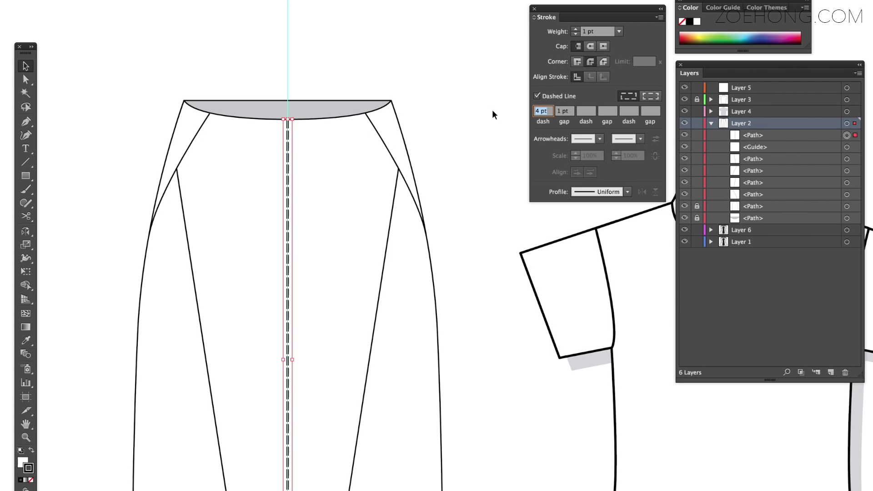
{"action": "type", "text": "1"}
{"action": "key", "text": "Tab"}
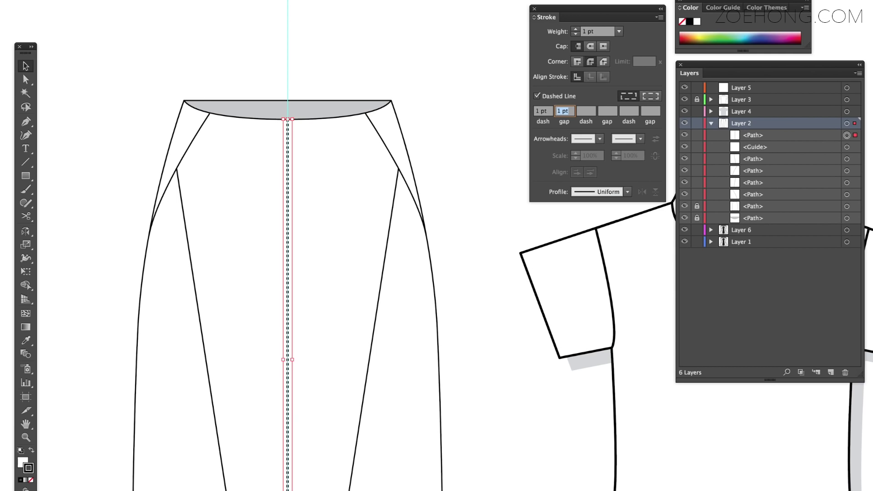
{"action": "type", "text": ".5"}
{"action": "key", "text": "Tab"}
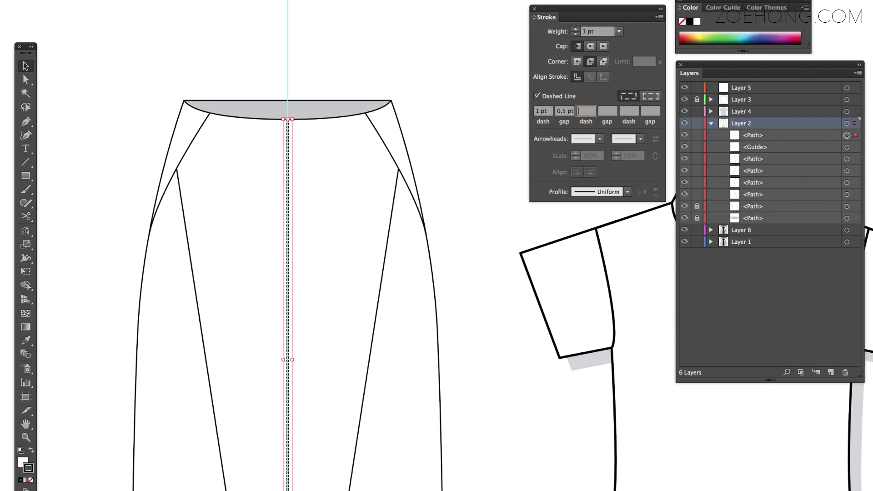
Increase the dashed centre line's weight to 2 pt and check its zipper-like teeth up close.
{"action": "left_click", "coordinate": [576, 30]}
{"action": "left_click", "coordinate": [432, 68]}
{"action": "key", "text": "super+equal"}
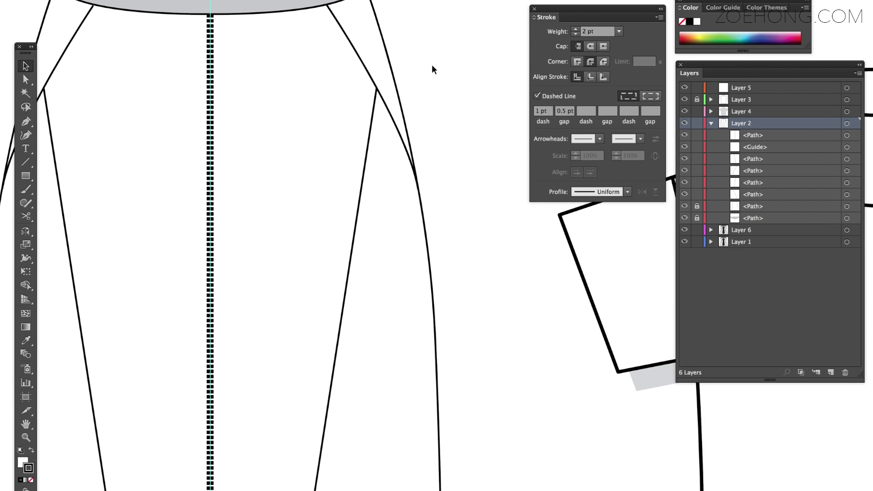
{"action": "scroll", "coordinate": [473, 86], "scroll_direction": "left", "scroll_amount": 3}
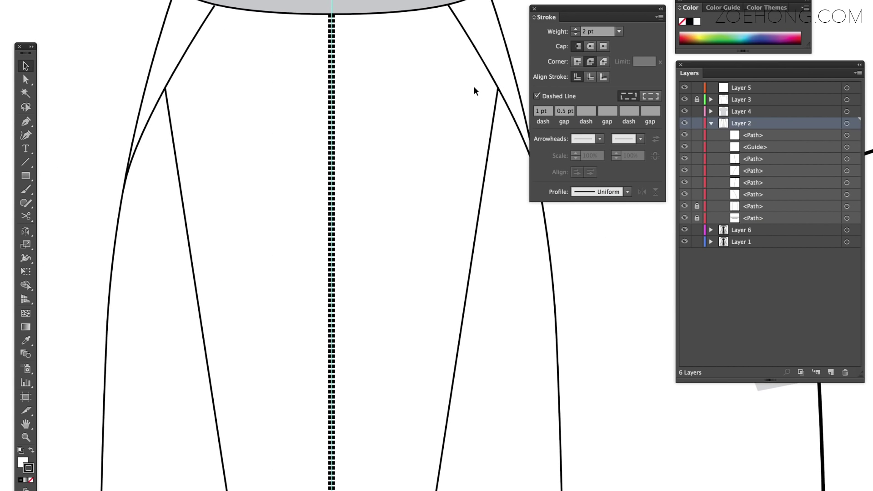
{"action": "left_click", "coordinate": [793, 146]}
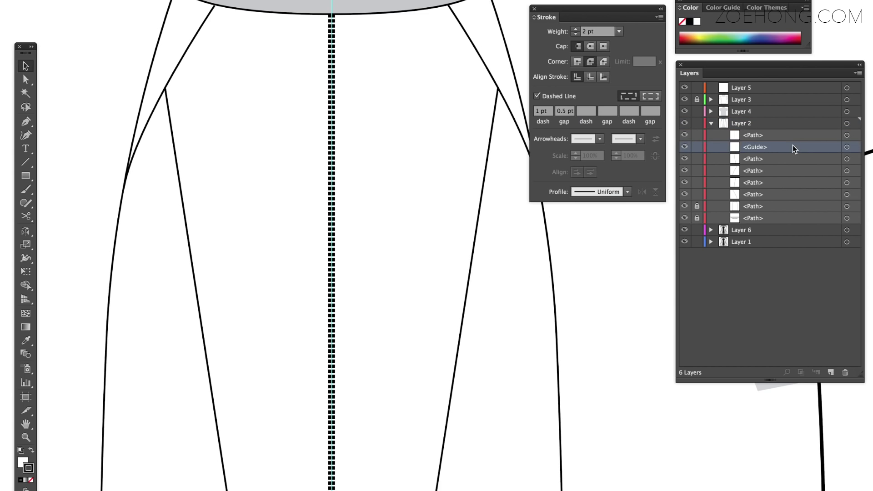
{"action": "left_click", "coordinate": [846, 373]}
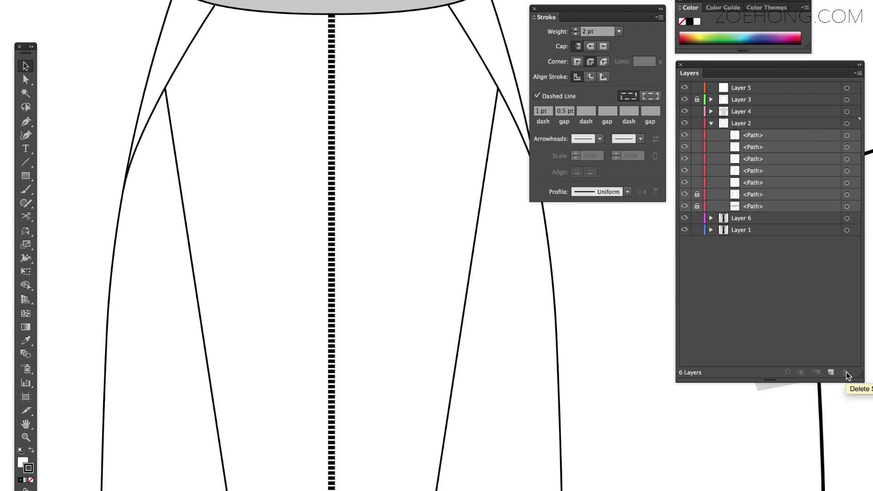
{"action": "key", "text": "ctrl+z"}
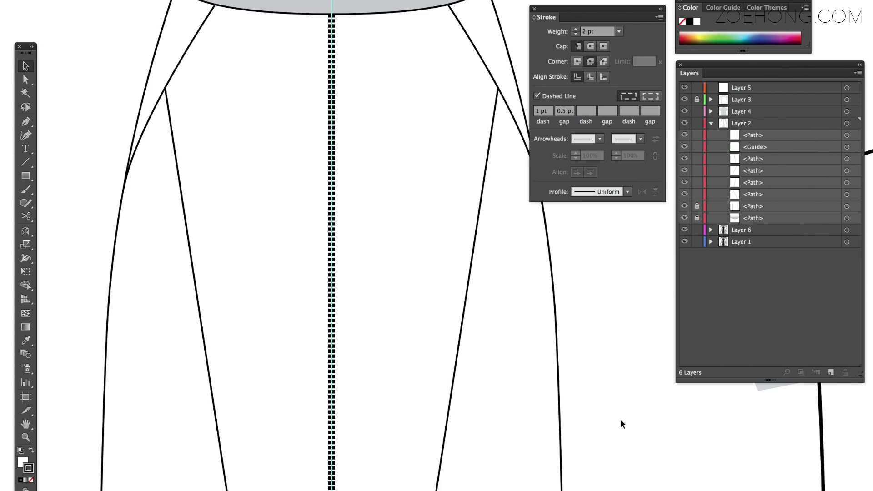
Toggle the guides' visibility and leave them hidden.
{"action": "key", "text": "ctrl+semicolon"}
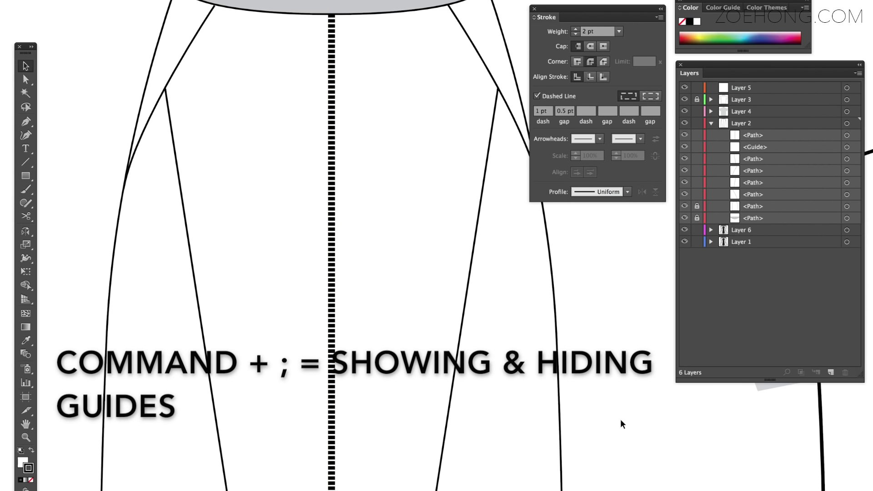
{"action": "key", "text": "ctrl+semicolon"}
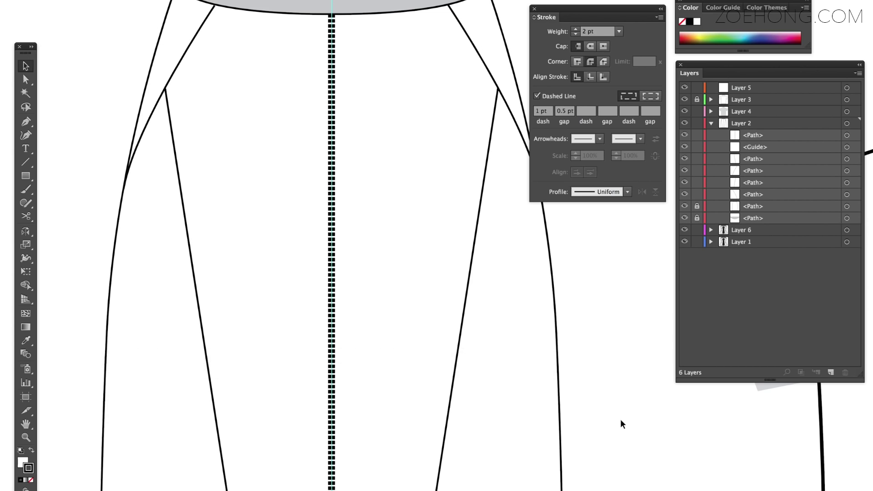
{"action": "key", "text": "ctrl+semicolon"}
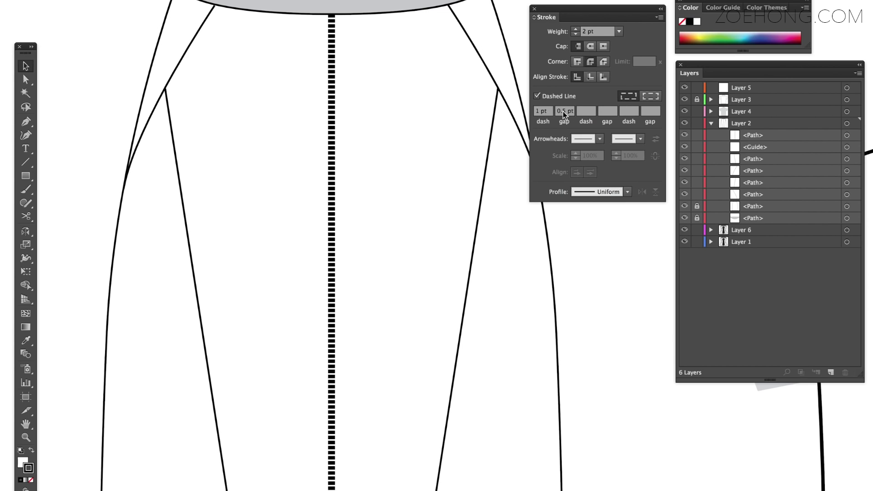
Draw a second straight vertical line just right of the dashed centre line, starting at the skirt's waist curve.
{"action": "key", "text": "ctrl+minus"}
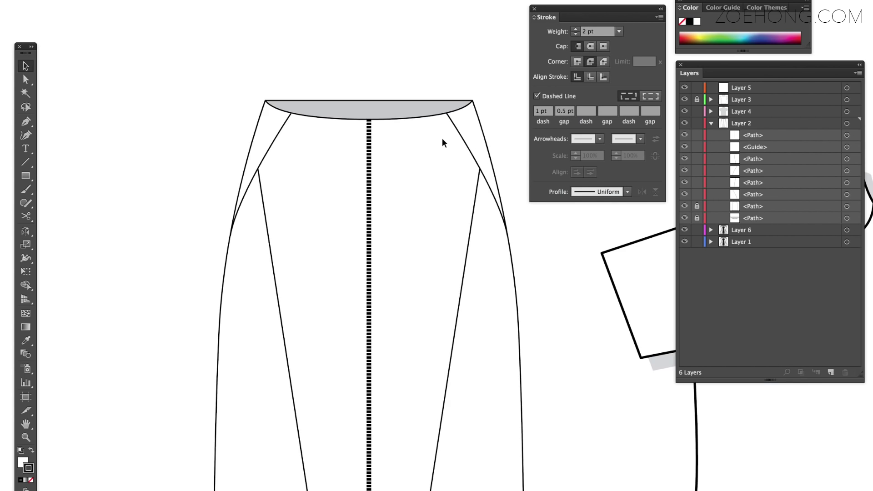
{"action": "key", "text": "p"}
{"action": "left_click", "coordinate": [374, 120]}
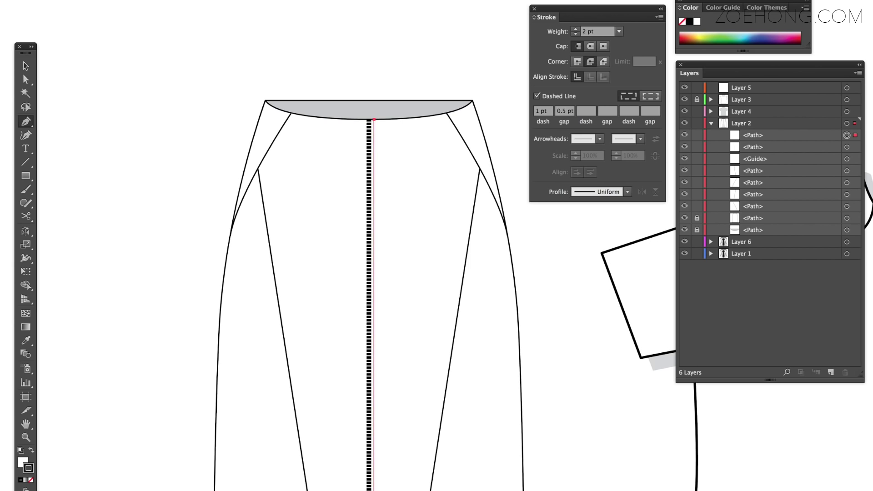
{"action": "left_click", "coordinate": [375, 490]}
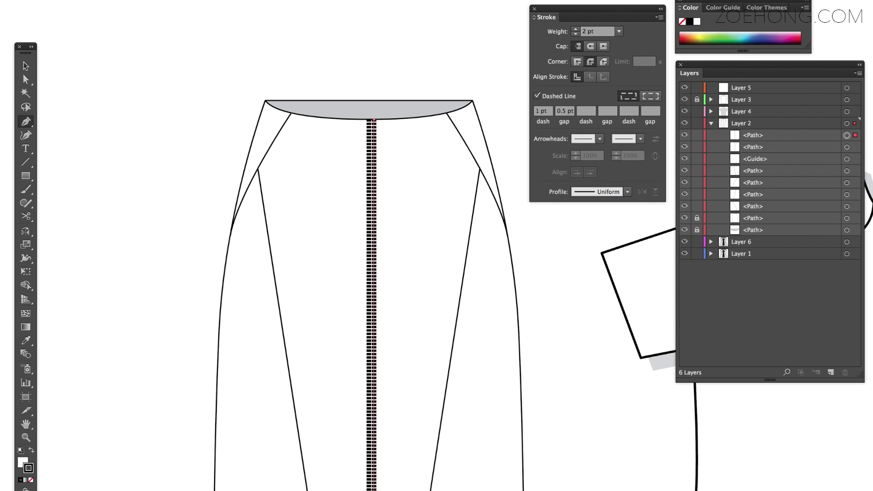
{"action": "key", "text": "v"}
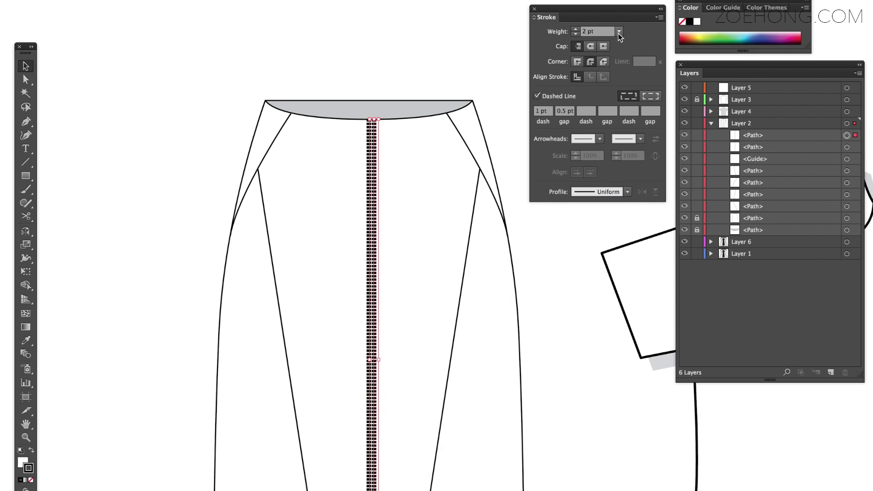
Turn the new vertical line into a solid stroke without dashes and set its weight to 0.5 pt.
{"action": "left_click", "coordinate": [618, 33]}
{"action": "left_click", "coordinate": [638, 82]}
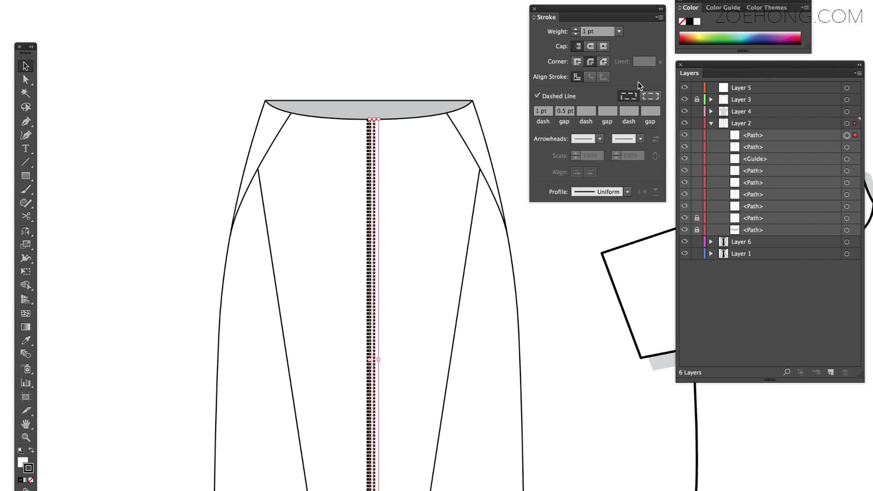
{"action": "left_click", "coordinate": [536, 96]}
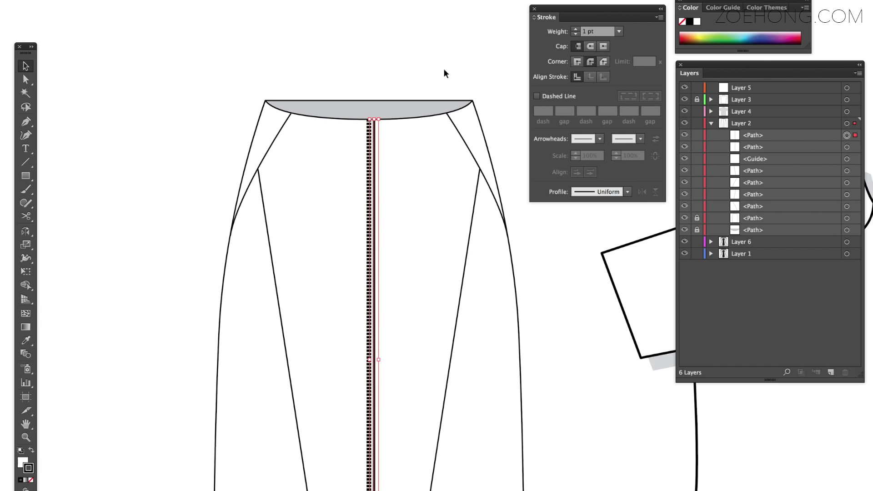
{"action": "left_click", "coordinate": [618, 32]}
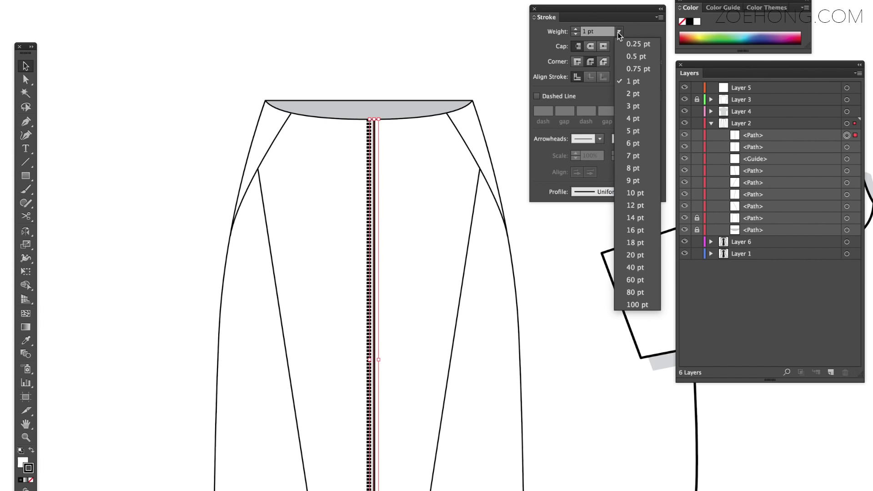
{"action": "left_click", "coordinate": [637, 54]}
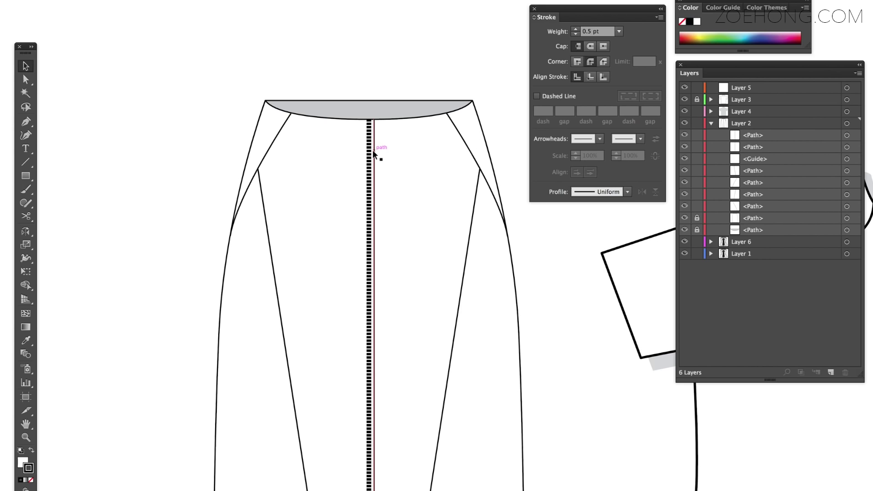
Move the thin solid line slightly farther right, away from the dashed zipper teeth.
{"action": "key", "text": "super+equal"}
{"action": "key", "text": "super+equal"}
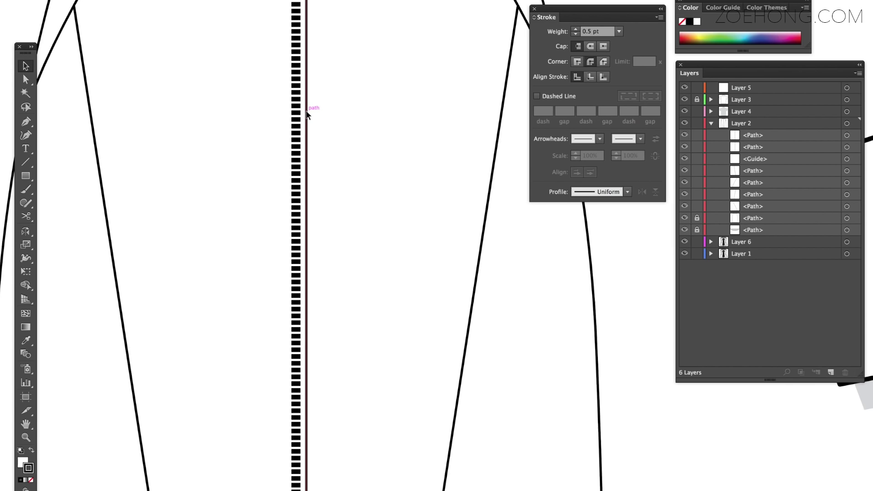
{"action": "left_click_drag", "start_coordinate": [304, 115], "coordinate": [308, 115]}
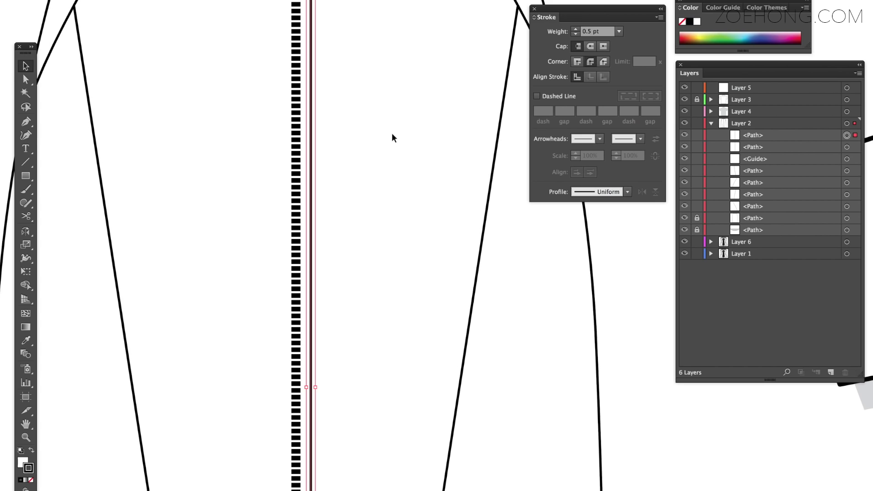
Move the thin solid line against the right edge of the zipper teeth and place a copy along their left edge.
{"action": "key", "text": "Left"}
{"action": "key", "text": "Left"}
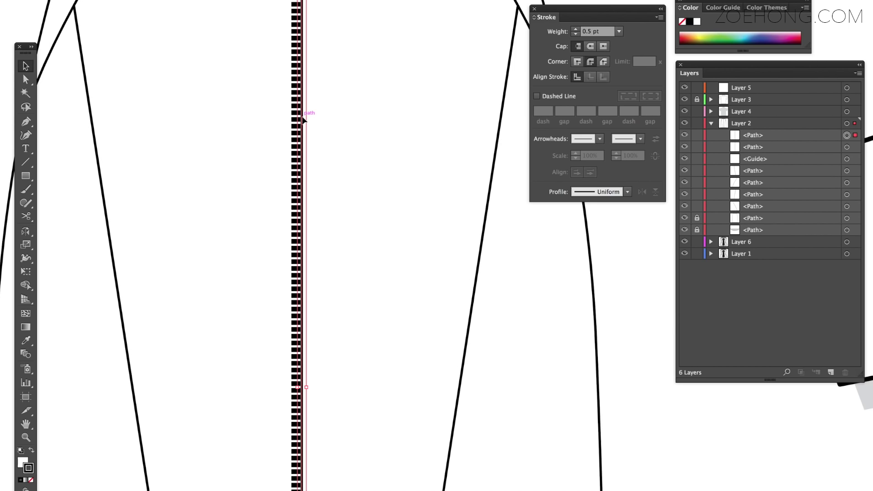
{"action": "left_click_drag", "start_coordinate": [304, 119], "coordinate": [298, 150]}
{"action": "left_click", "coordinate": [370, 150]}
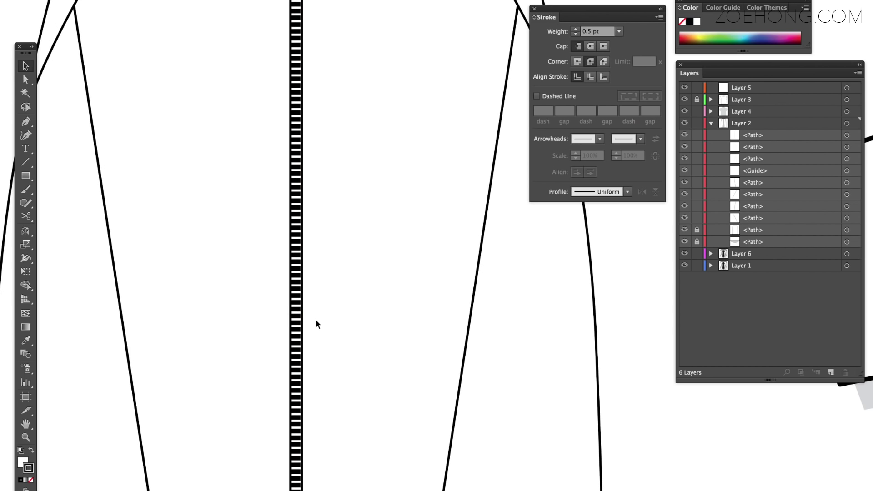
Paste two more copies of the thin solid line and place them as a parallel pair just right of the zipper.
{"action": "key", "text": "ctrl+v"}
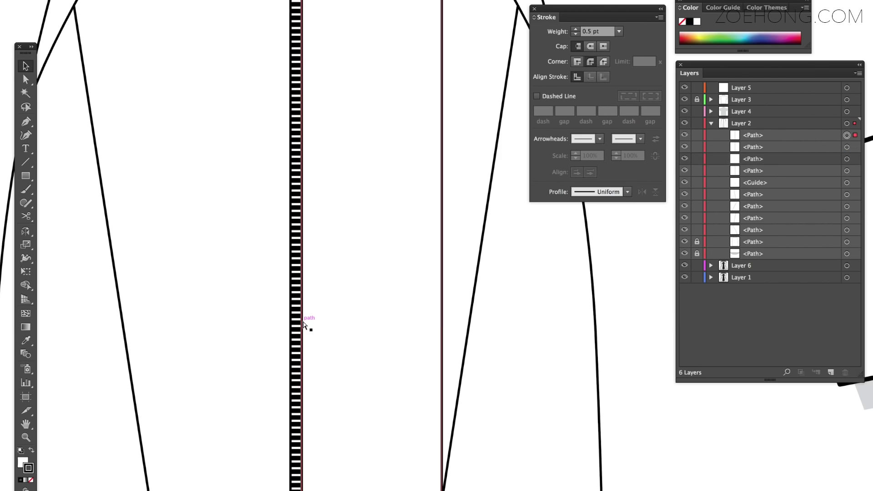
{"action": "left_click_drag", "start_coordinate": [442, 287], "coordinate": [314, 318]}
{"action": "key", "text": "ctrl+v"}
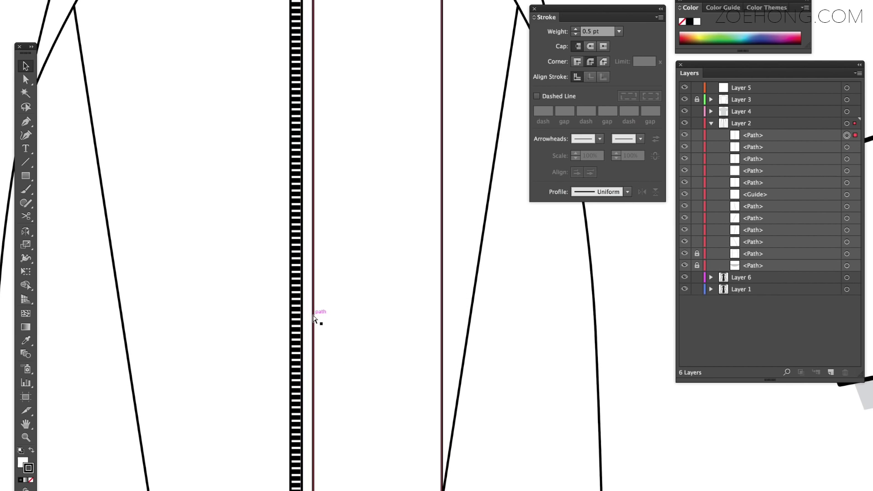
{"action": "left_click_drag", "start_coordinate": [443, 299], "coordinate": [326, 325]}
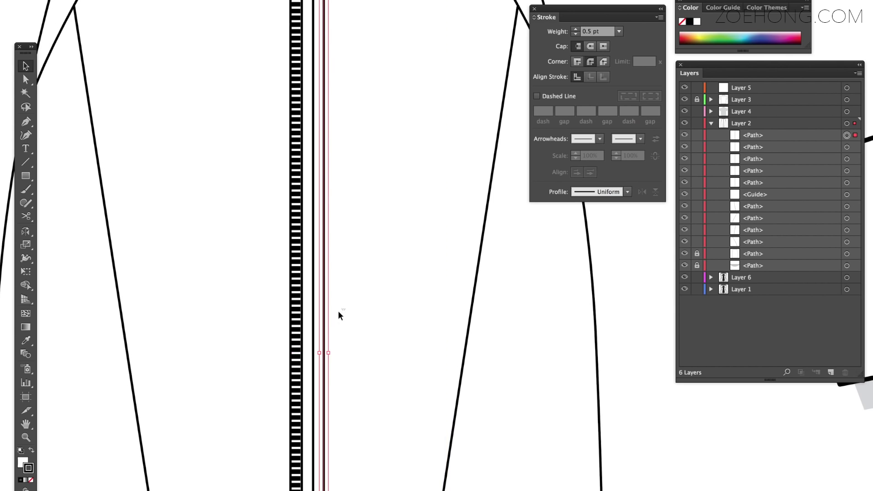
Turn the pair of lines right of the zipper into 0.25 pt dashed stitching with a 1 pt dash and 0.5 pt gap.
{"action": "left_click", "coordinate": [311, 329], "text": "shift"}
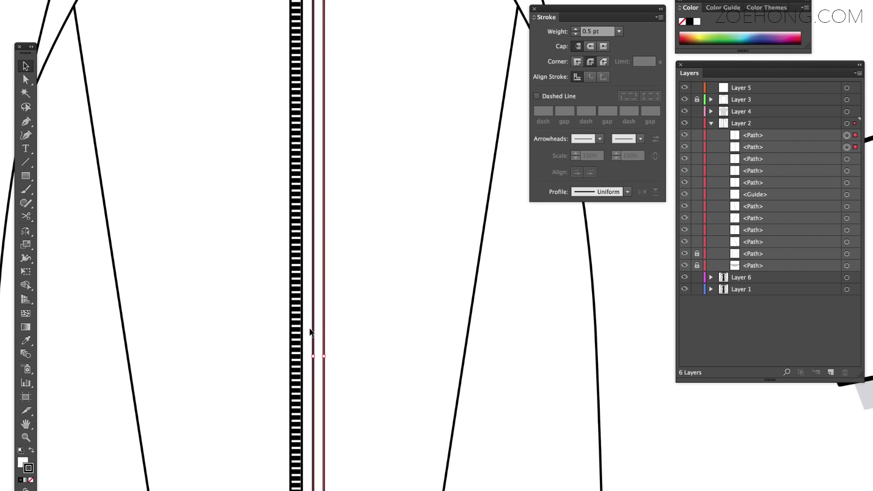
{"action": "left_click", "coordinate": [620, 32]}
{"action": "left_click", "coordinate": [645, 45]}
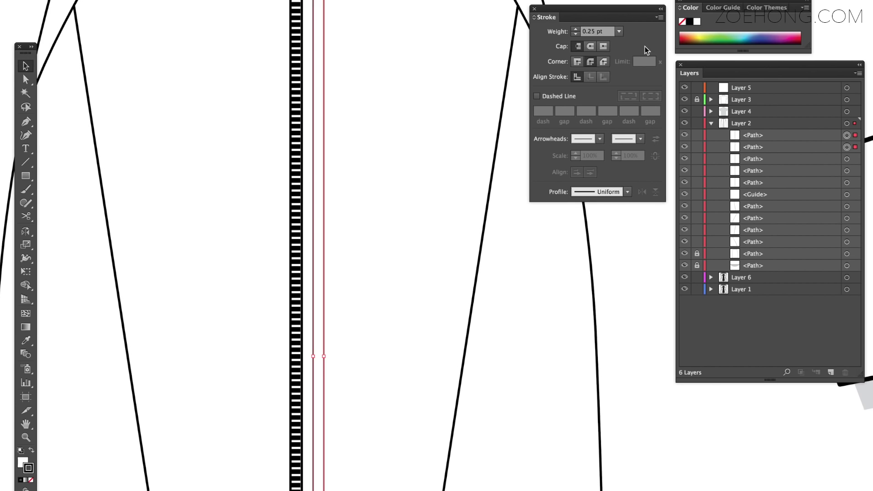
{"action": "left_click", "coordinate": [538, 97]}
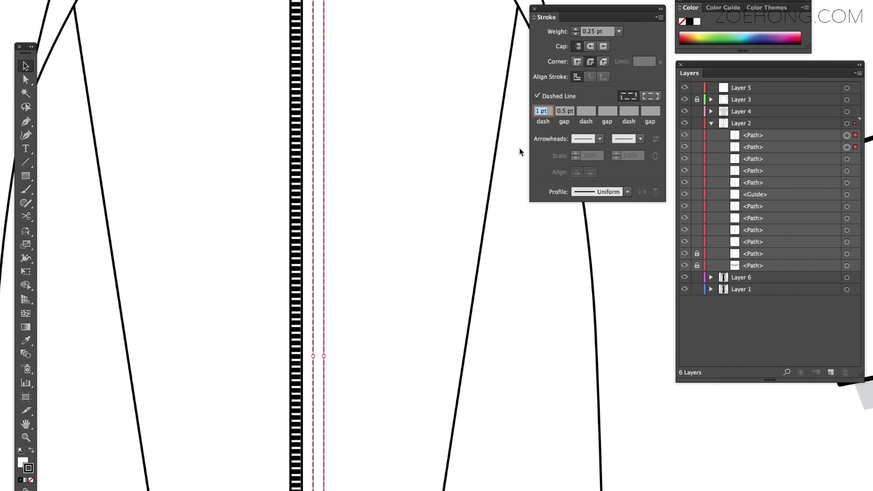
{"action": "left_click", "coordinate": [462, 155]}
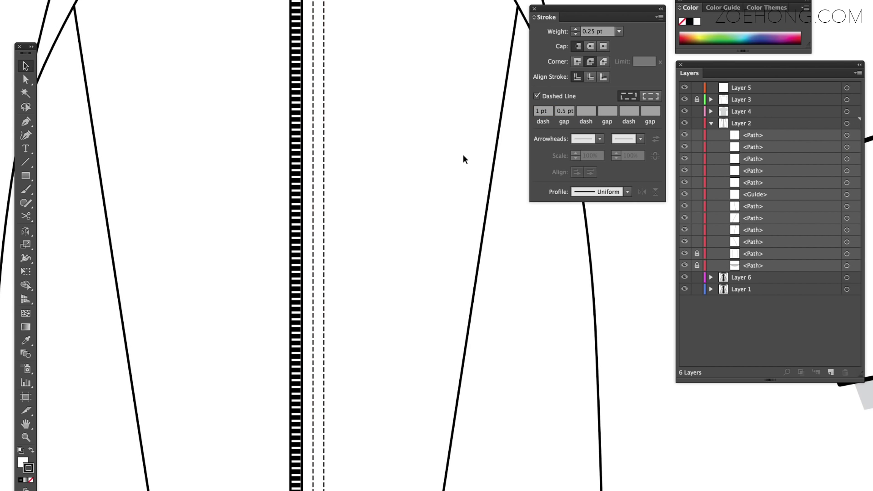
Copy the pair of dashed stitch lines and place the duplicate just left of the zipper, mirroring the right side's spacing.
{"action": "left_click_drag", "start_coordinate": [307, 244], "coordinate": [305, 241]}
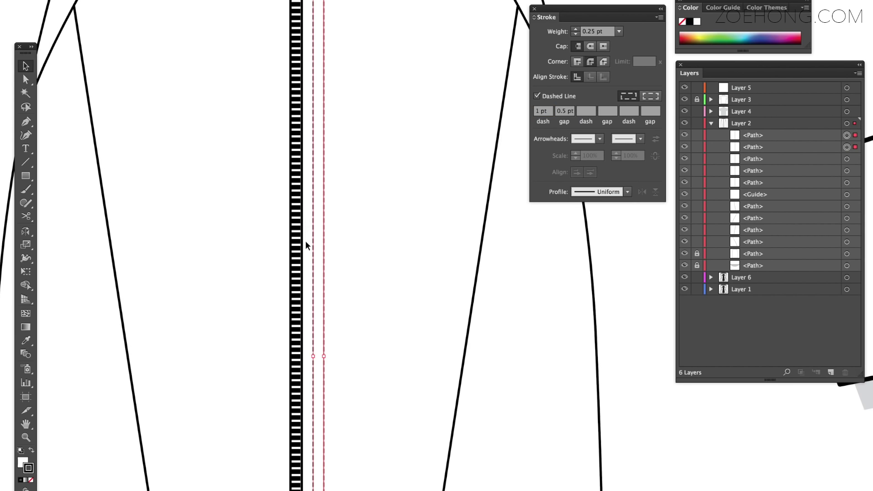
{"action": "key", "text": "super+c"}
{"action": "key", "text": "super+v"}
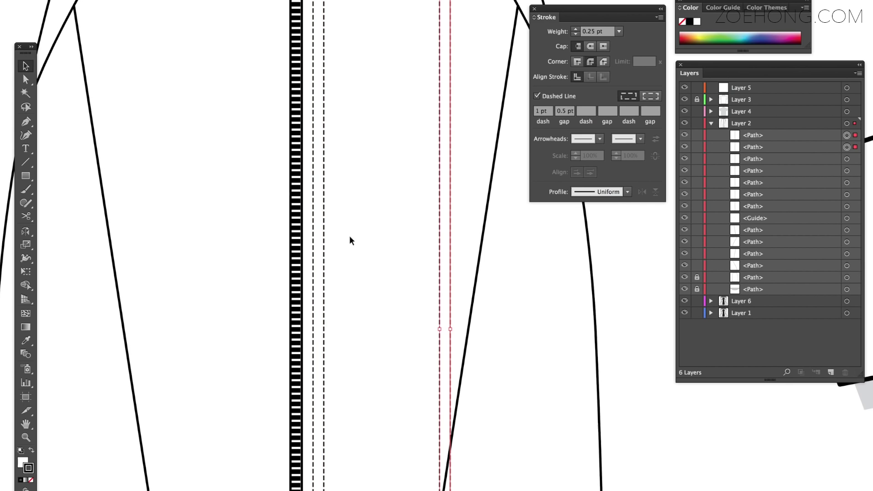
{"action": "left_click_drag", "start_coordinate": [450, 228], "coordinate": [281, 237]}
{"action": "left_click", "coordinate": [450, 233]}
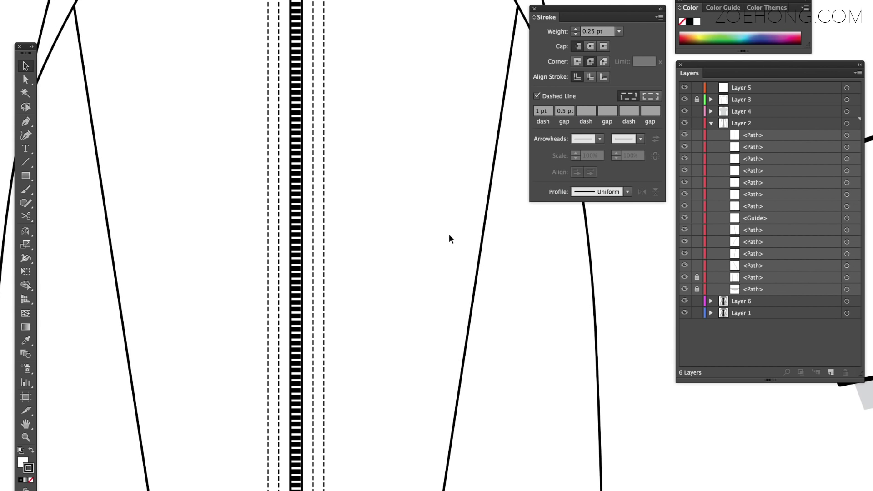
Align the top ends of all the zipper and stitch lines at the skirt's waist.
{"action": "key", "text": "ctrl+minus"}
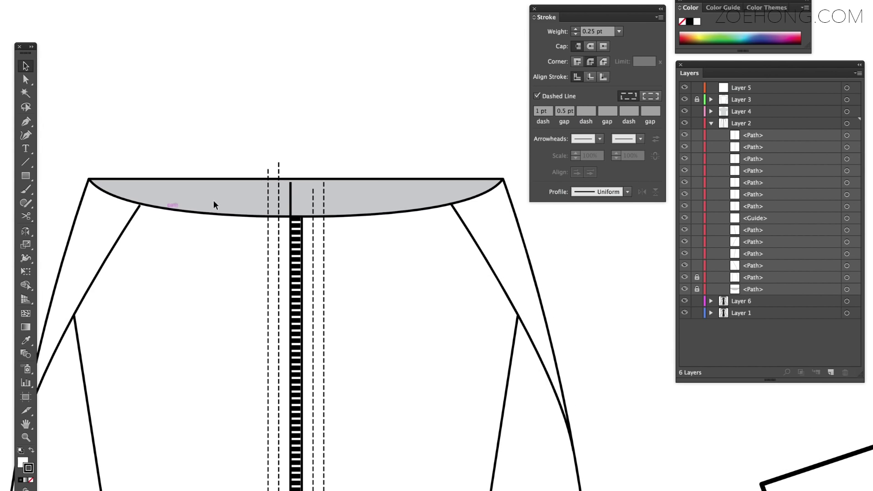
{"action": "left_click_drag", "start_coordinate": [233, 142], "coordinate": [382, 269]}
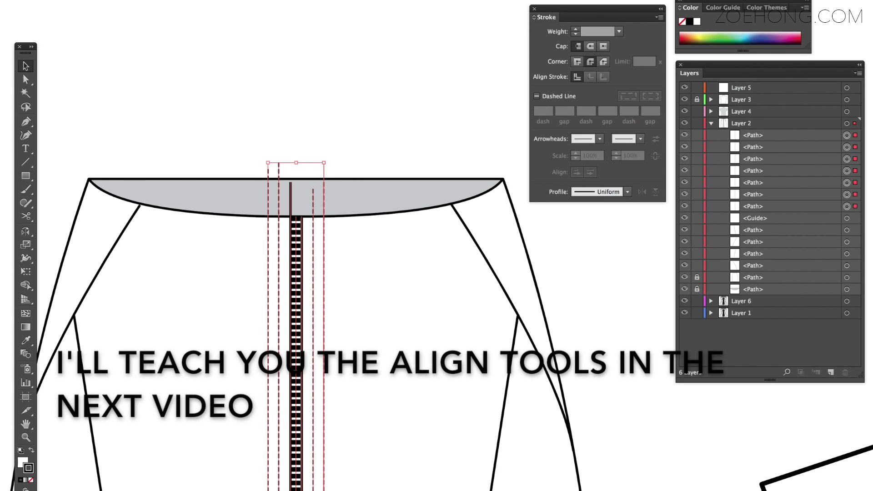
{"action": "left_click", "coordinate": [587, 1]}
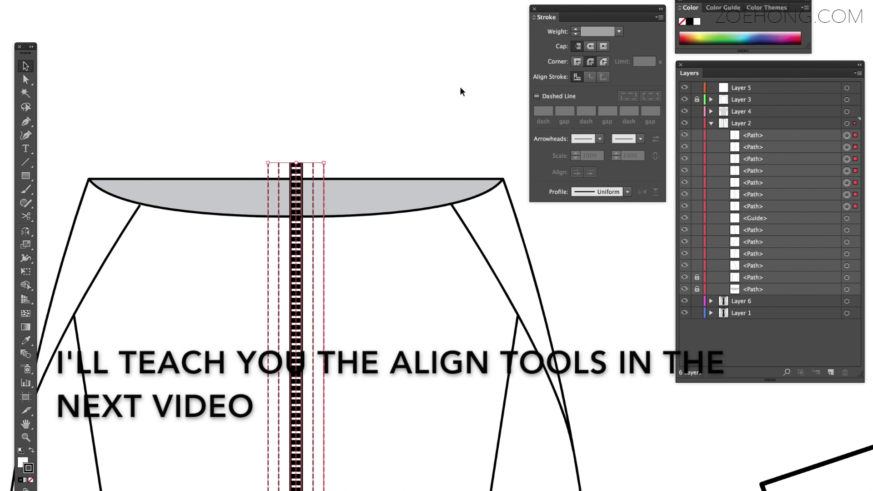
Lower the aligned zipper and stitch lines until their top ends meet the skirt's front waist curve, and deselect them.
{"action": "key", "text": "Down"}
{"action": "key", "text": "Down"}
{"action": "key", "text": "Down"}
{"action": "key", "text": "Down"}
{"action": "key", "text": "Down"}
{"action": "key", "text": "Down"}
{"action": "key", "text": "Down"}
{"action": "key", "text": "Down"}
{"action": "key", "text": "Down"}
{"action": "key", "text": "Down"}
{"action": "key", "text": "Down"}
{"action": "key", "text": "Down"}
{"action": "left_click", "coordinate": [293, 224]}
{"action": "key", "text": "ctrl+shift+a"}
Draw a small, narrow four-sided zipper pull that widens toward the bottom above the skirt with the Pen tool.
{"action": "left_click", "coordinate": [26, 122]}
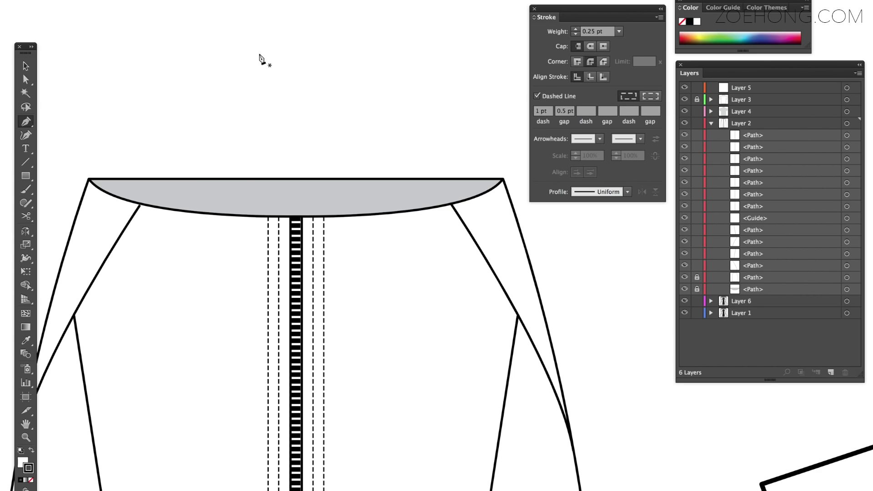
{"action": "left_click", "coordinate": [260, 51]}
{"action": "left_click", "coordinate": [255, 90]}
{"action": "left_click", "coordinate": [265, 90]}
{"action": "left_click", "coordinate": [265, 52]}
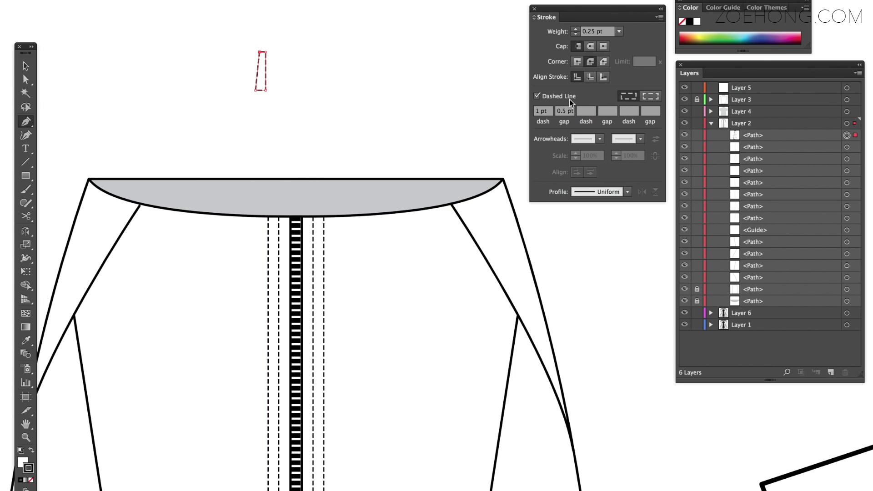
Make the zipper pull's outline solid instead of dashed and place the pull over the upper end of the zipper.
{"action": "left_click", "coordinate": [537, 96]}
{"action": "key", "text": "v"}
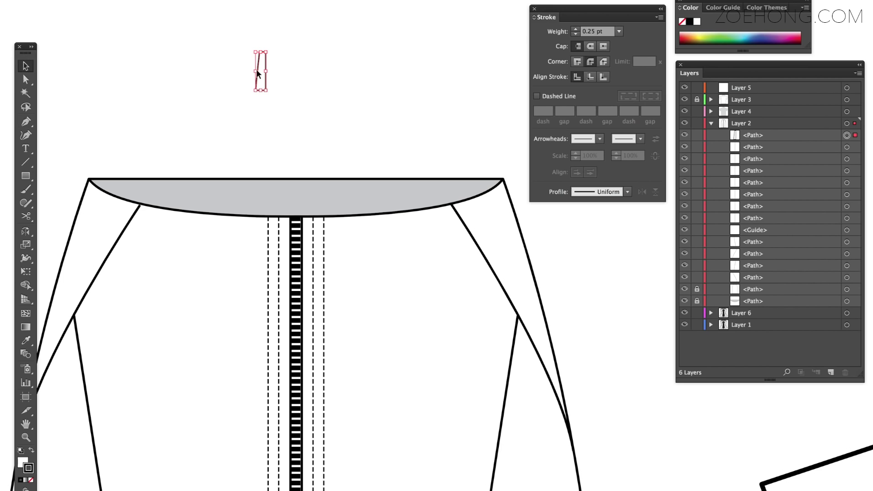
{"action": "left_click_drag", "start_coordinate": [257, 78], "coordinate": [289, 245]}
{"action": "left_click", "coordinate": [390, 42]}
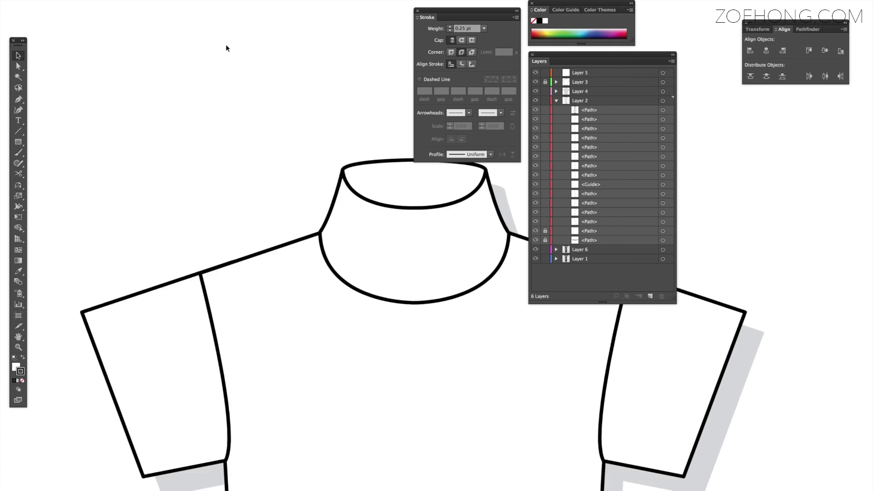
Go to the top's hem band and lock Layer 4, which holds the grey shadow group.
{"action": "scroll", "coordinate": [226, 44], "scroll_direction": "down", "scroll_amount": 15}
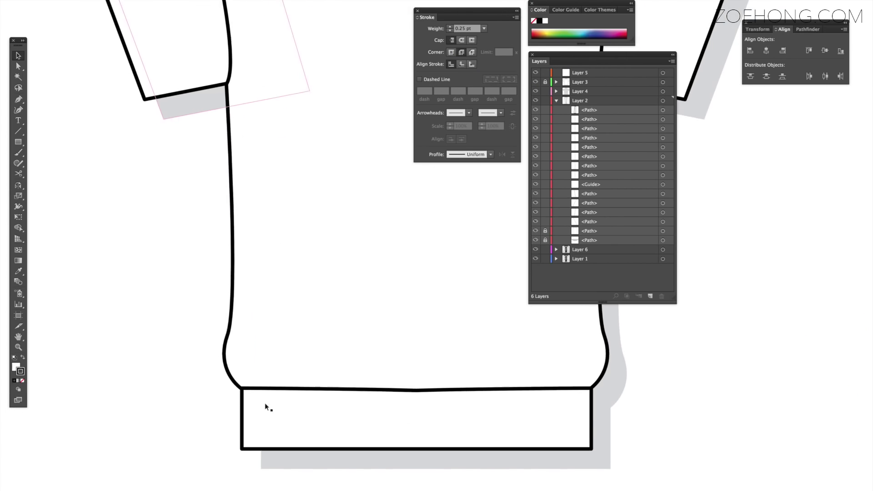
{"action": "left_click", "coordinate": [260, 419]}
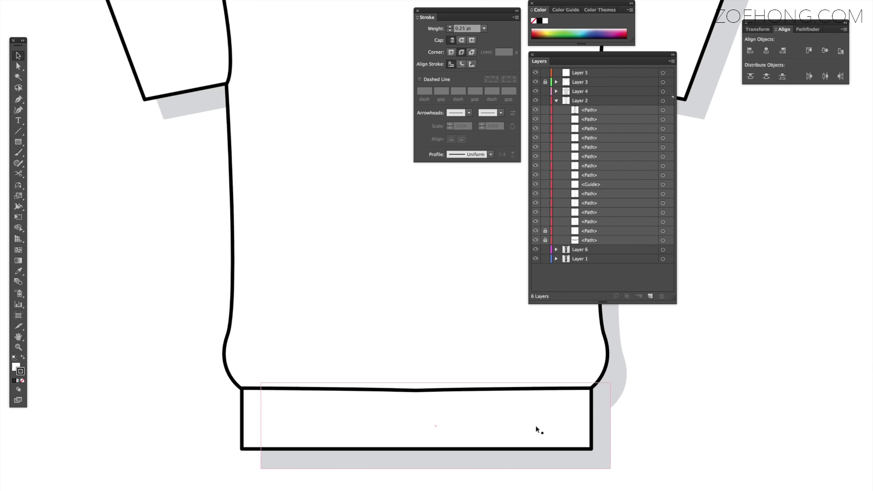
{"action": "scroll", "coordinate": [599, 424], "scroll_direction": "right", "scroll_amount": 5}
{"action": "left_click", "coordinate": [598, 425]}
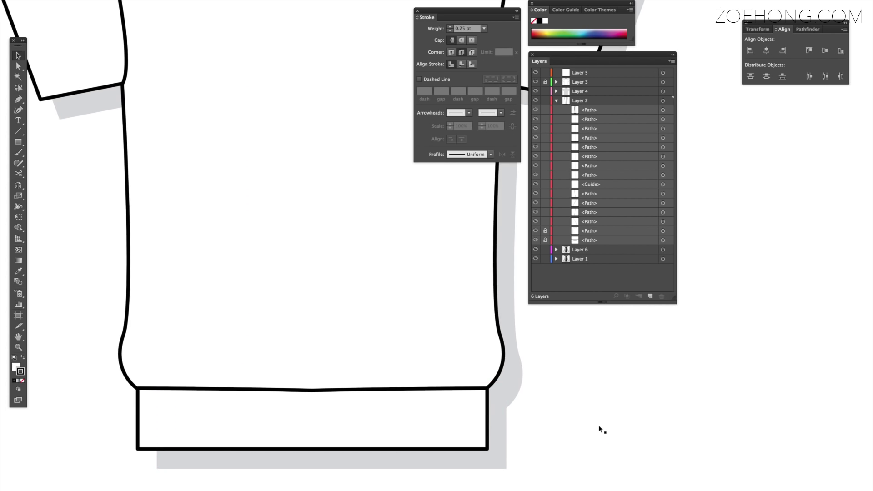
{"action": "left_click", "coordinate": [278, 426]}
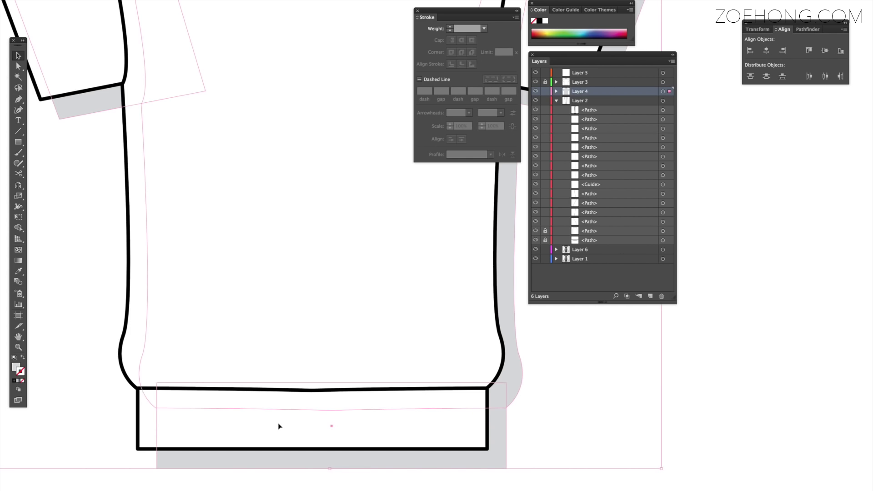
{"action": "left_click", "coordinate": [556, 91]}
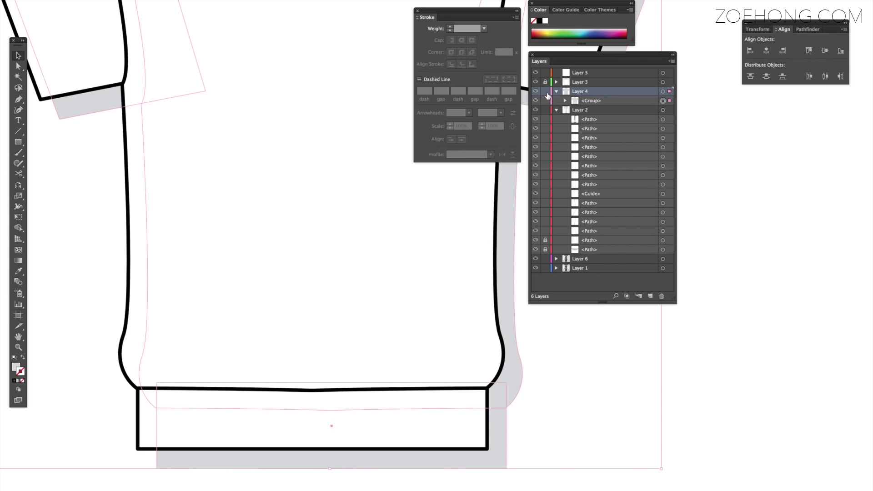
{"action": "left_click", "coordinate": [545, 91]}
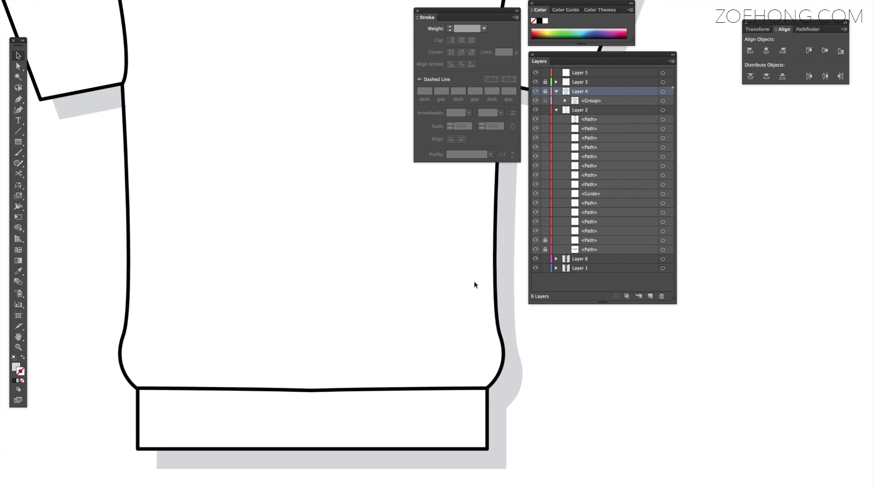
Unlock Layer 3 and draw a straight horizontal line across the middle of the top's hem band, from side to side.
{"action": "left_click", "coordinate": [556, 82]}
{"action": "key", "text": "p"}
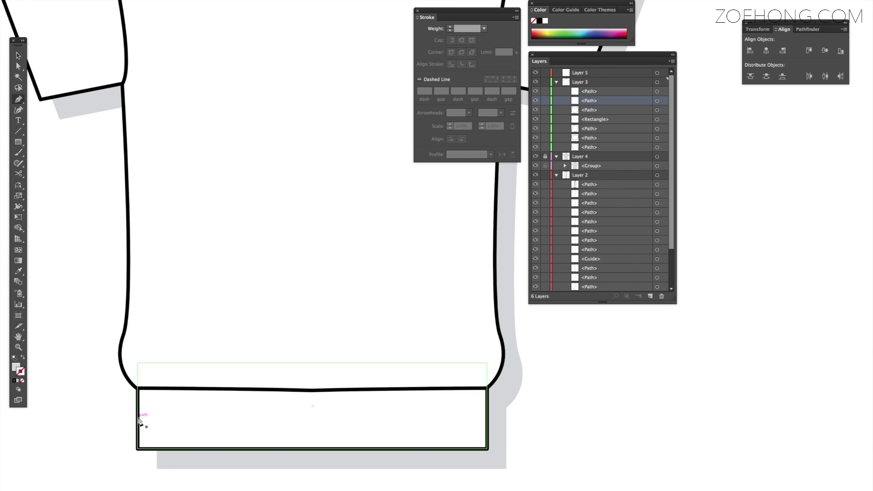
{"action": "left_click", "coordinate": [138, 417]}
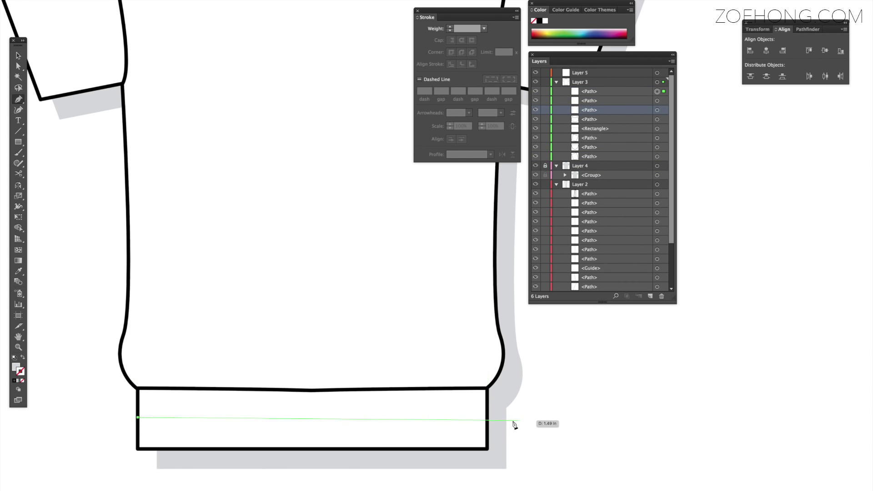
{"action": "left_click", "coordinate": [488, 418]}
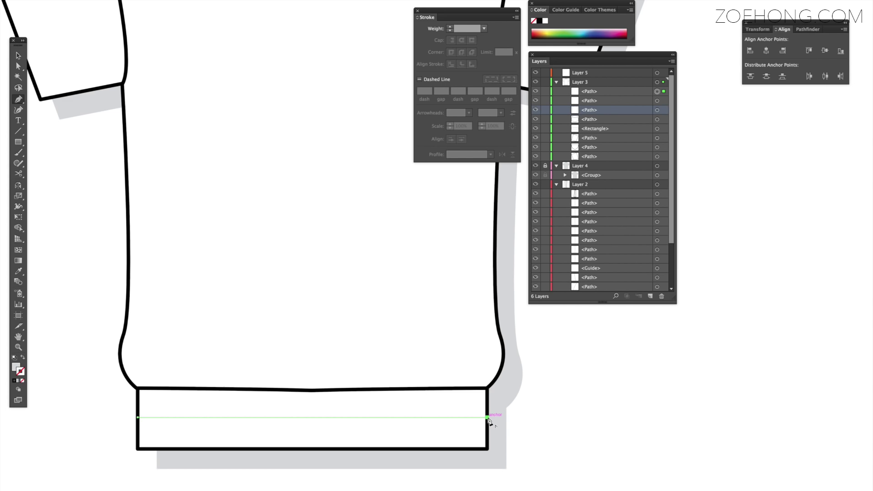
Select the new line across the hem band and give it a 2 pt stroke.
{"action": "left_click", "coordinate": [16, 58]}
{"action": "left_click", "coordinate": [149, 419]}
{"action": "left_click", "coordinate": [327, 416]}
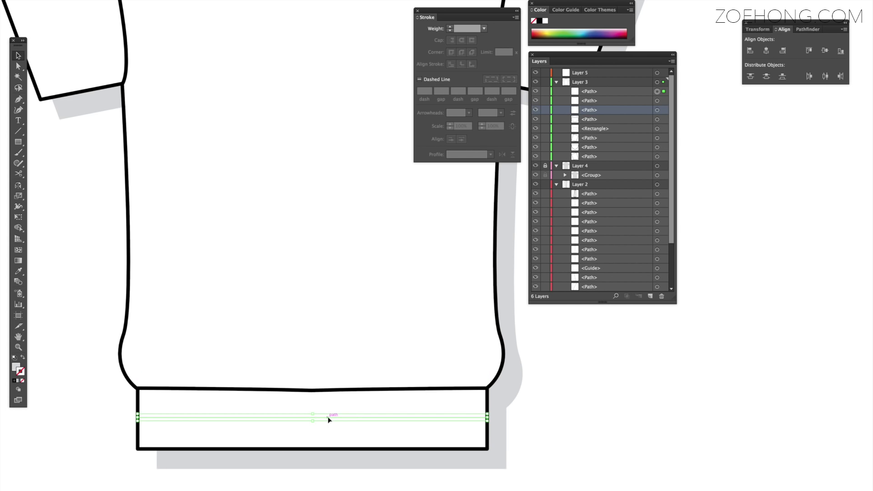
{"action": "left_click", "coordinate": [484, 29]}
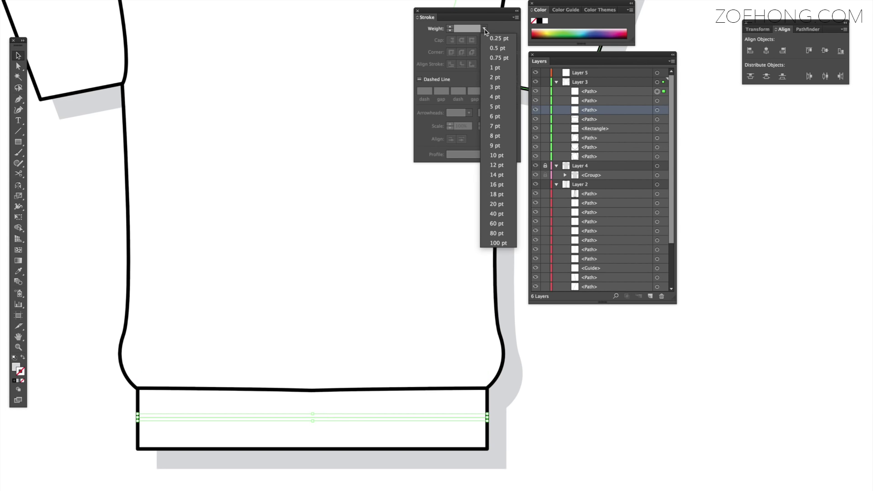
{"action": "left_click", "coordinate": [509, 78]}
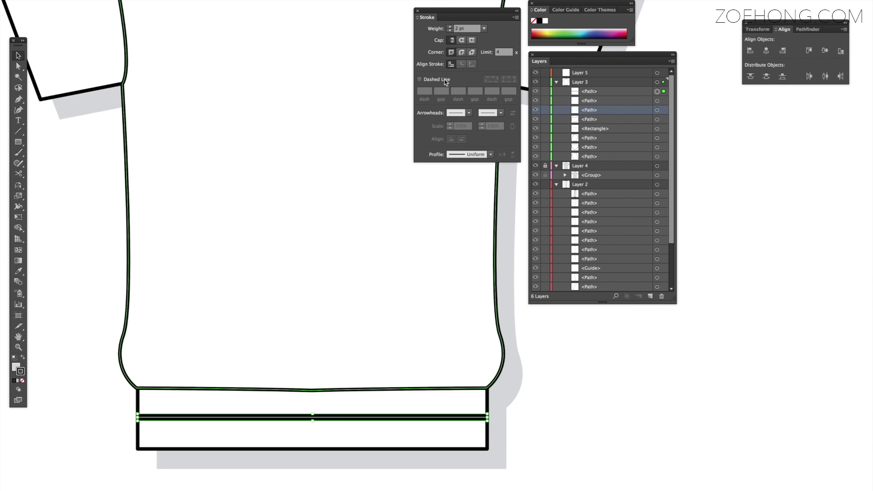
Thicken the hem line's stroke to fill the band, trying 80 pt and 20 pt before reducing the weight to 17 pt.
{"action": "left_click", "coordinate": [485, 29]}
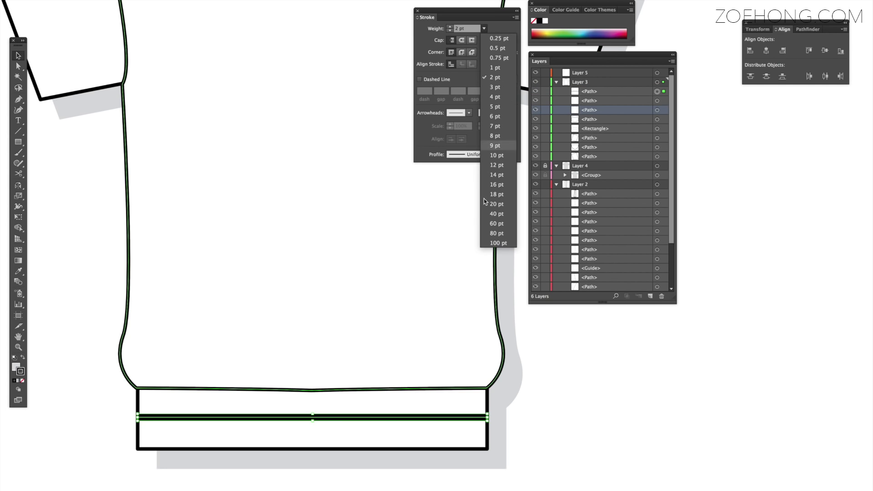
{"action": "left_click", "coordinate": [495, 235]}
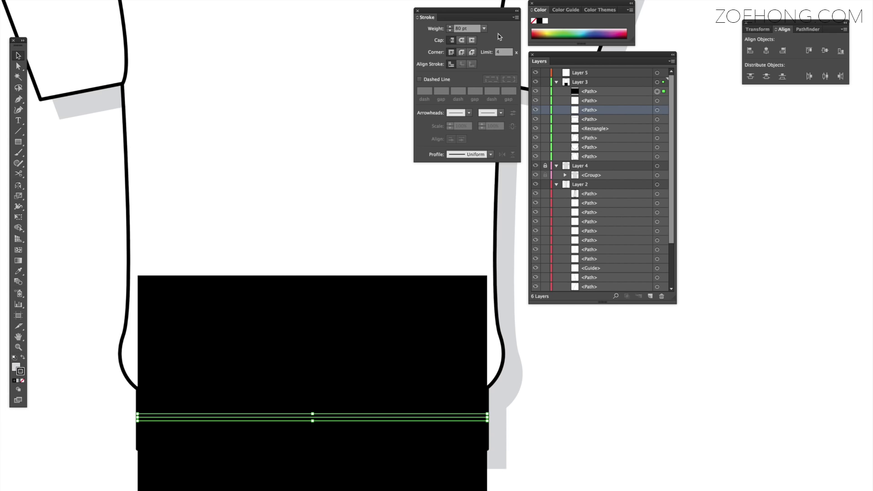
{"action": "left_click", "coordinate": [483, 29]}
{"action": "left_click", "coordinate": [504, 204]}
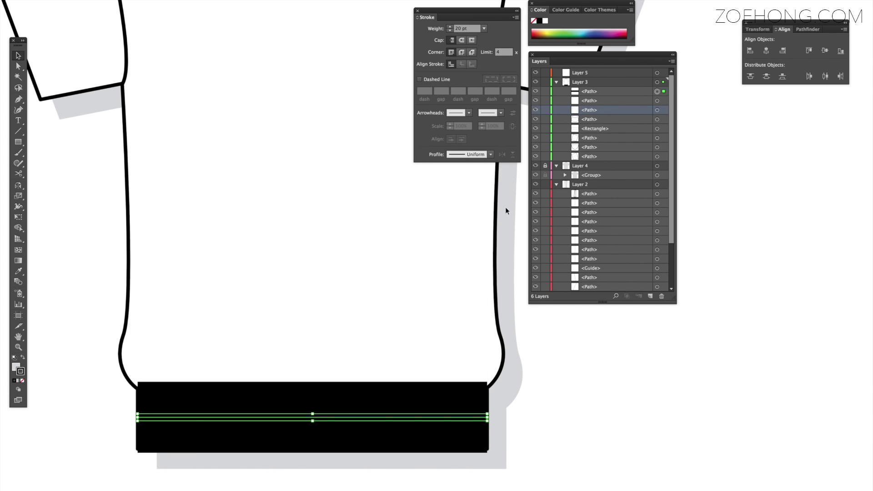
{"action": "left_click", "coordinate": [449, 32]}
{"action": "left_click", "coordinate": [448, 32]}
{"action": "left_click", "coordinate": [449, 31]}
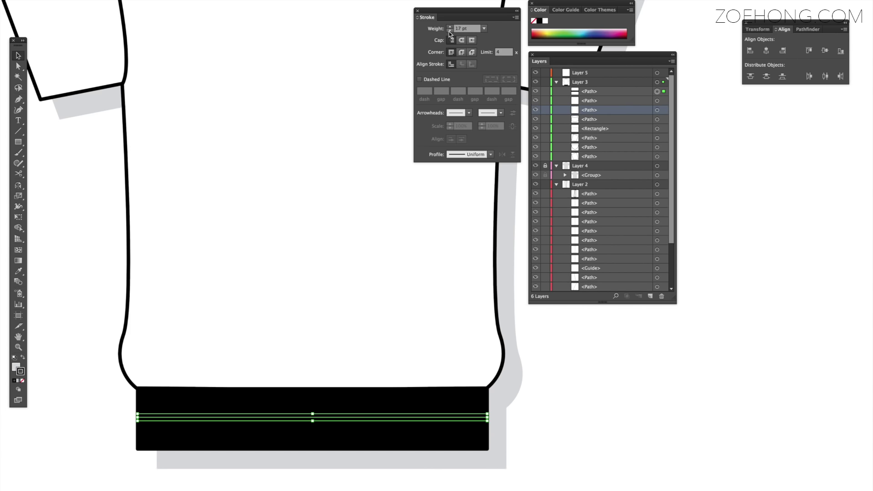
Turn the thick hem line into ribbing by making its stroke dashed with a 0.5 pt dash and 1 pt gap.
{"action": "left_click", "coordinate": [419, 79]}
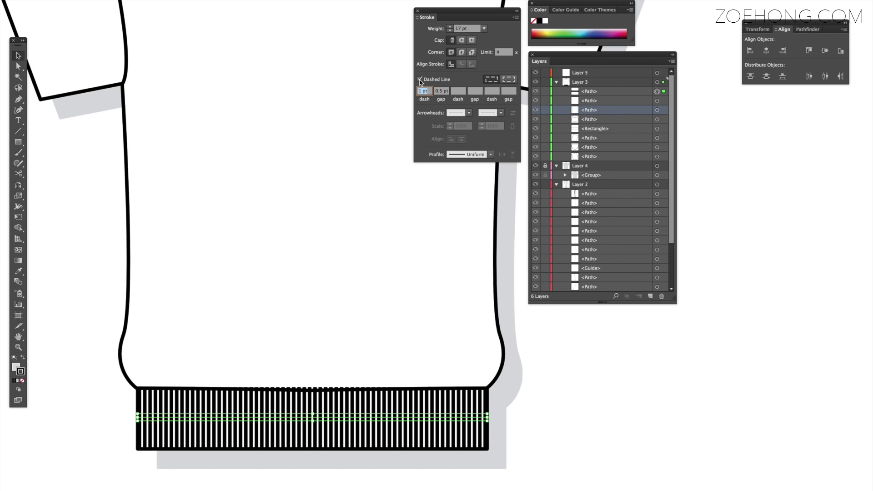
{"action": "key", "text": "BackSpace"}
{"action": "key", "text": "Tab"}
{"action": "type", "text": "1"}
{"action": "key", "text": "Tab"}
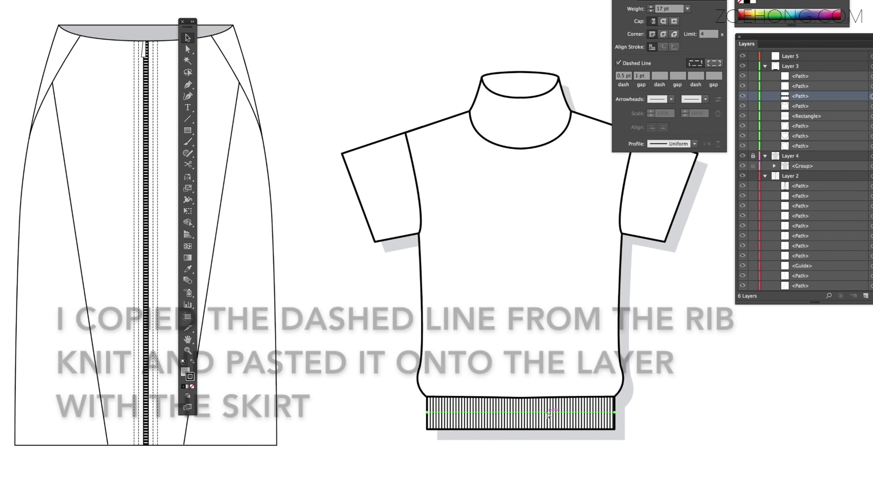
Paste a copy of the ribbing line onto Layer 2, place it below the skirt's hem and set its weight to 40 pt.
{"action": "key", "text": "super+z"}
{"action": "left_click", "coordinate": [833, 178]}
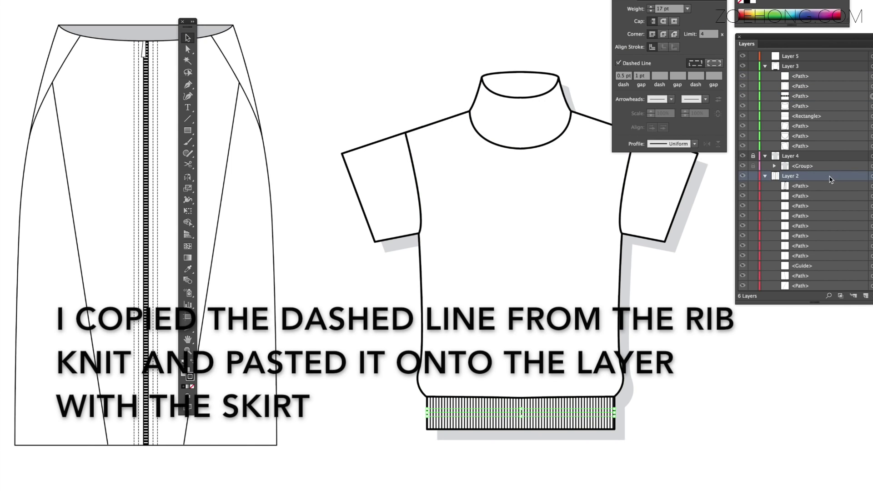
{"action": "key", "text": "super+v"}
{"action": "left_click_drag", "start_coordinate": [632, 258], "coordinate": [277, 462]}
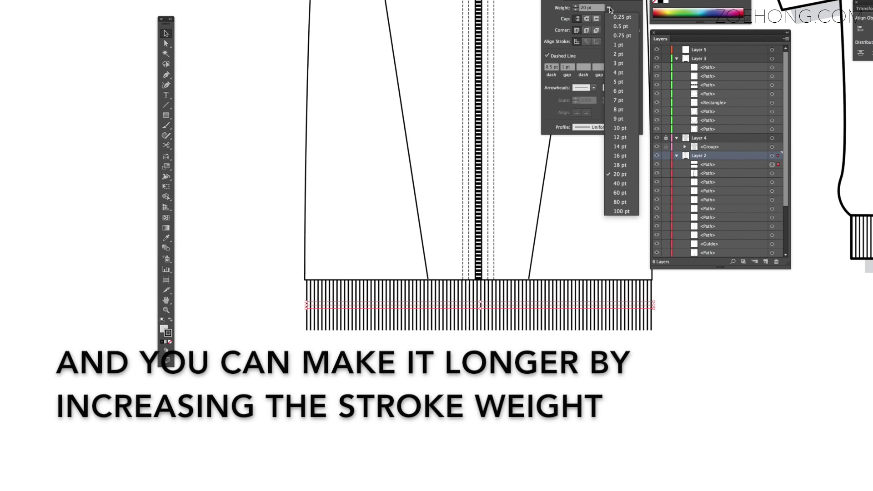
{"action": "left_click", "coordinate": [620, 183]}
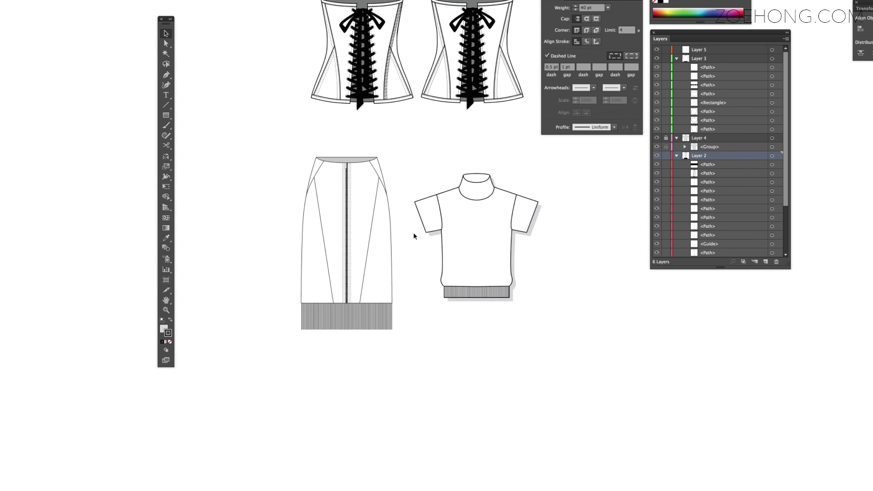
Examine the stroke weights and stitching on the two laced corset flats above the skirt and top.
{"action": "scroll", "coordinate": [414, 235], "scroll_direction": "up", "scroll_amount": 3}
{"action": "scroll", "coordinate": [451, 154], "scroll_direction": "up", "scroll_amount": 5}
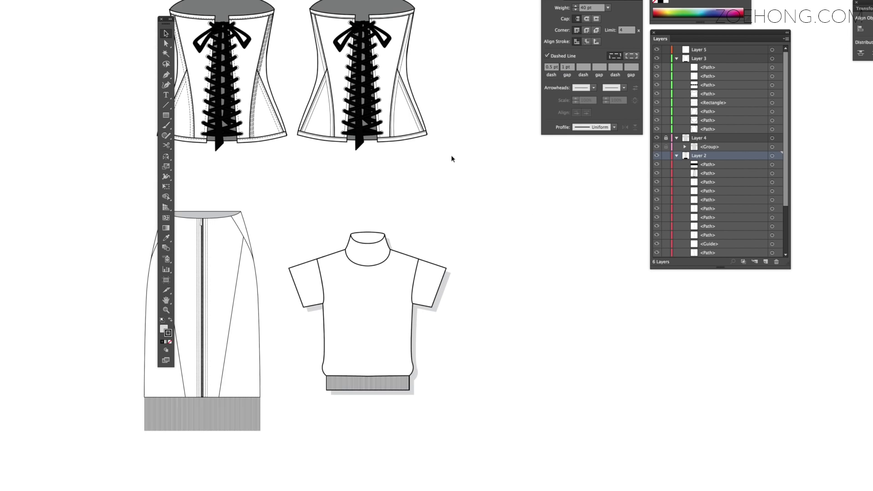
{"action": "scroll", "coordinate": [457, 155], "scroll_direction": "up", "scroll_amount": 5}
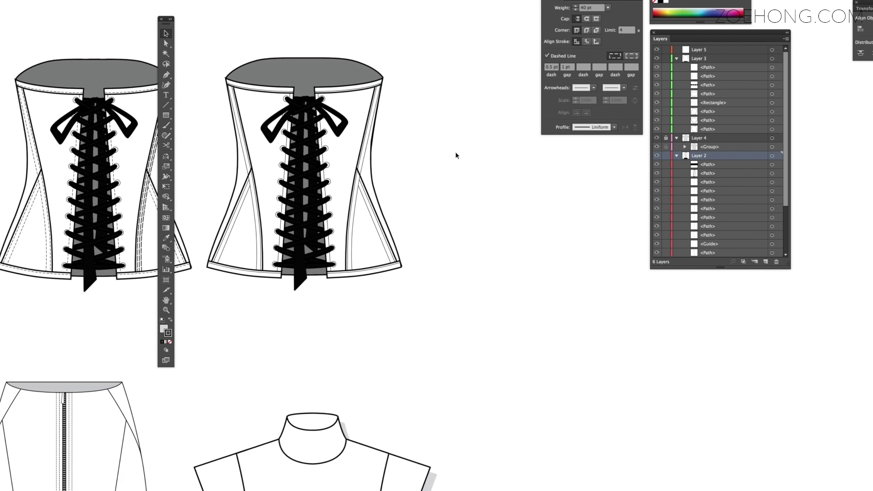
{"action": "scroll", "coordinate": [462, 194], "scroll_direction": "left", "scroll_amount": 3}
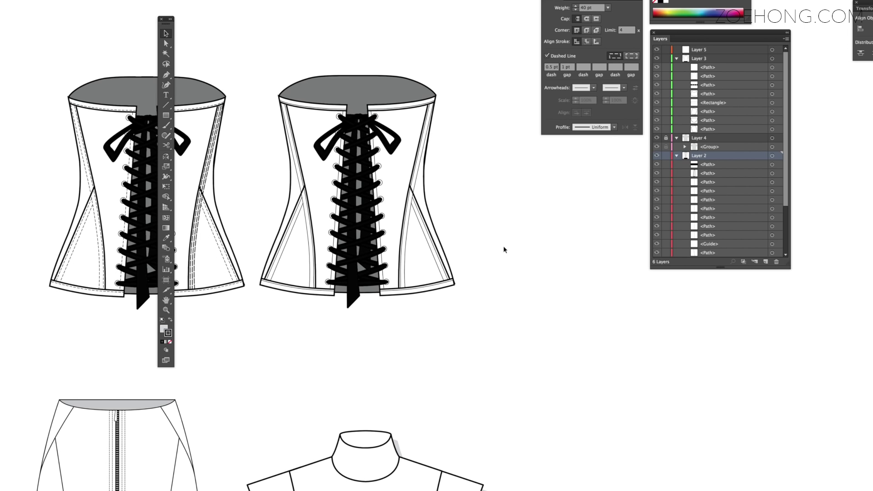
{"action": "key", "text": "super+minus"}
{"action": "key", "text": "super+minus"}
{"action": "key", "text": "super+minus"}
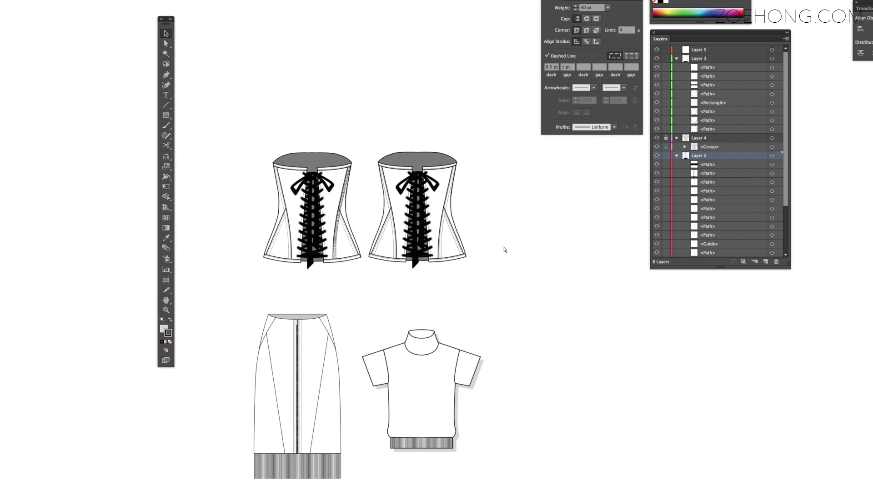
{"action": "scroll", "coordinate": [503, 249], "scroll_direction": "right", "scroll_amount": 4}
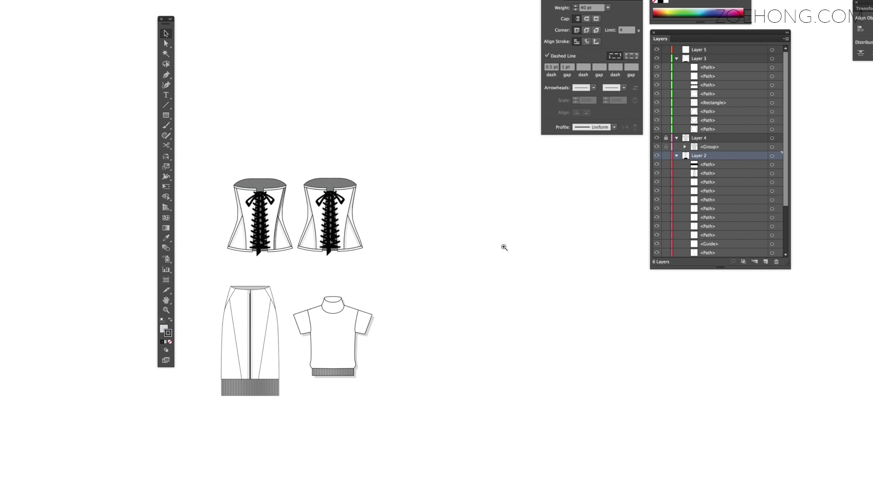
Try to enlarge the second corset flat to about three times its size with its strokes not outlined.
{"action": "left_click_drag", "start_coordinate": [403, 116], "coordinate": [299, 263]}
{"action": "left_click_drag", "start_coordinate": [363, 178], "coordinate": [509, 4]}
{"action": "left_click", "coordinate": [584, 299]}
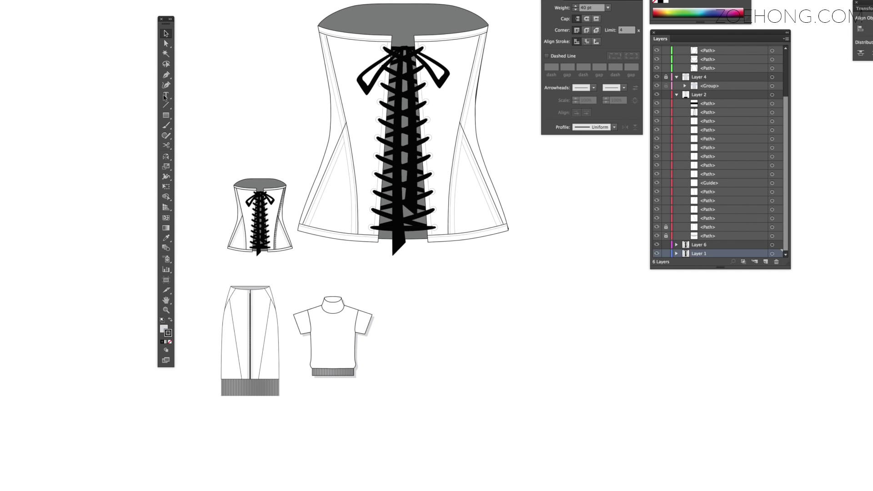
{"action": "left_click", "coordinate": [444, 26]}
{"action": "scroll", "coordinate": [439, 260], "scroll_direction": "up", "scroll_amount": 1}
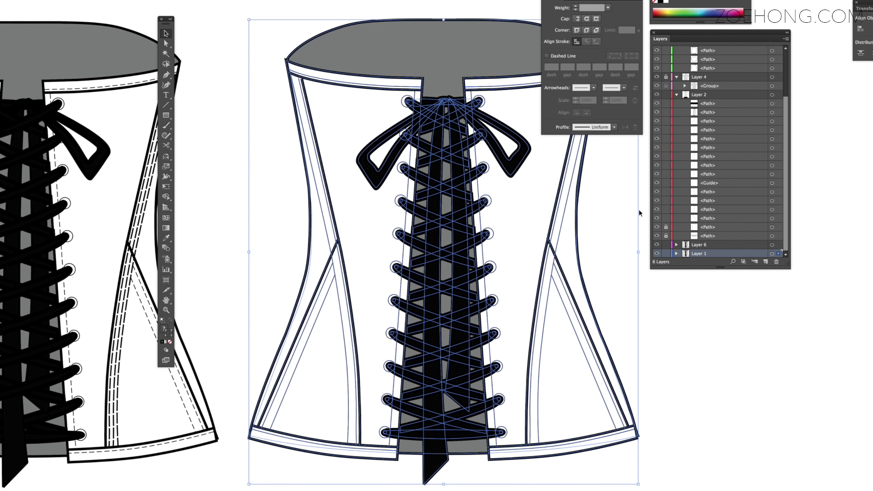
Add an S-shaped curved line above the second corset and set its stroke weight to 6 pt.
{"action": "left_click", "coordinate": [349, 103]}
{"action": "scroll", "coordinate": [349, 103], "scroll_direction": "up", "scroll_amount": 5}
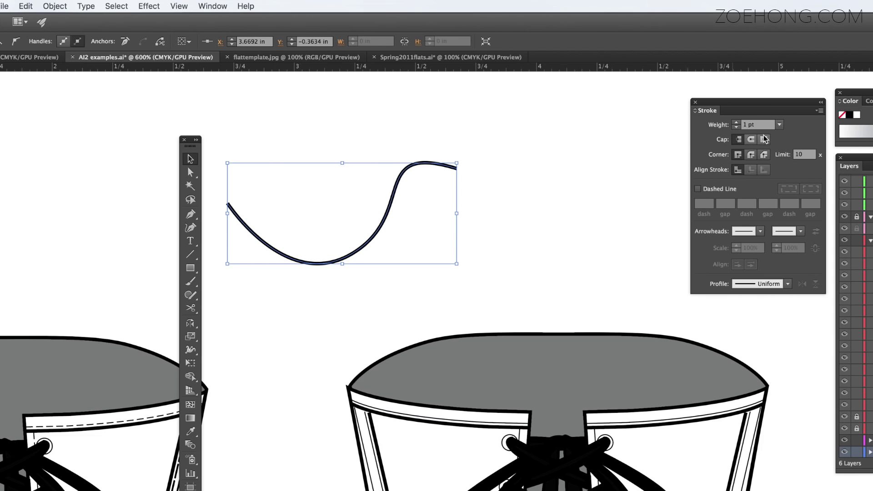
{"action": "left_click", "coordinate": [779, 125]}
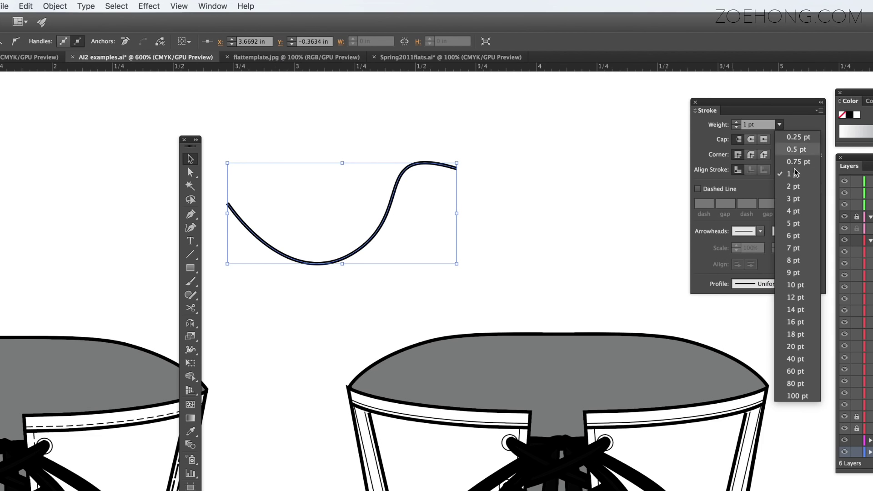
{"action": "left_click", "coordinate": [793, 235]}
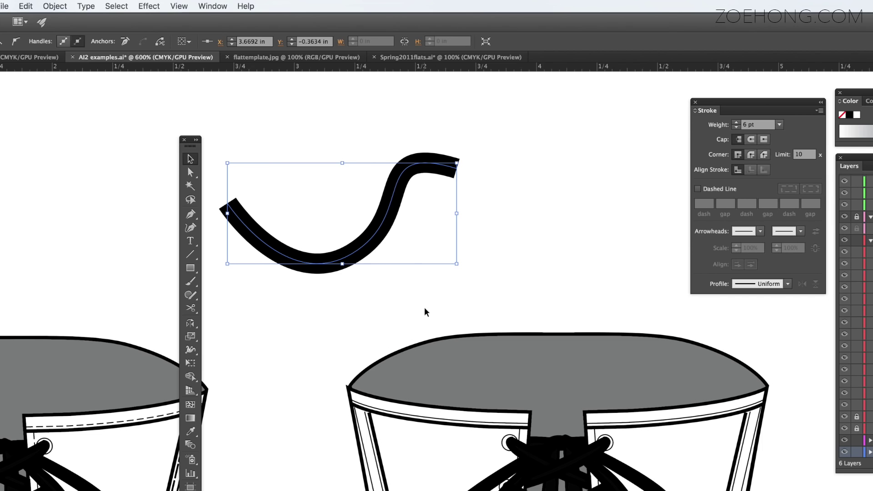
Outline the curve's stroke, enlarge the resulting shape to about 1.48 in wide by 0.74 in high and shift it sideways.
{"action": "left_click", "coordinate": [62, 6]}
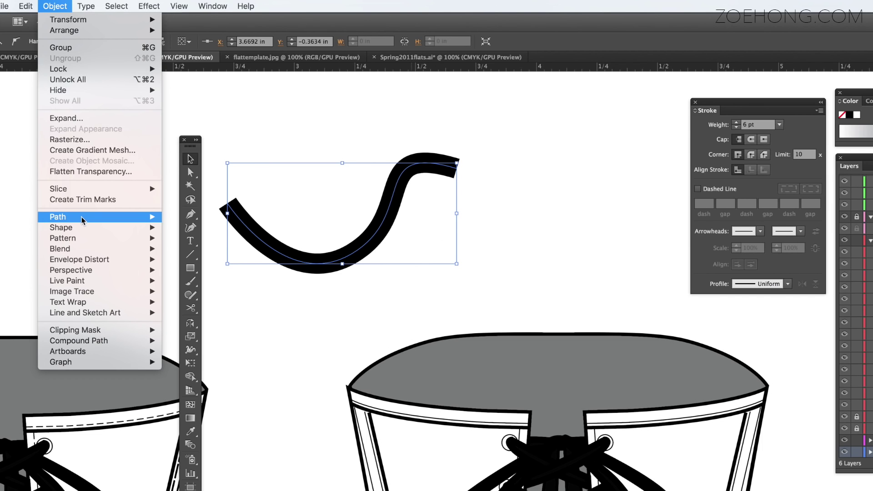
{"action": "mouse_move", "coordinate": [84, 218]}
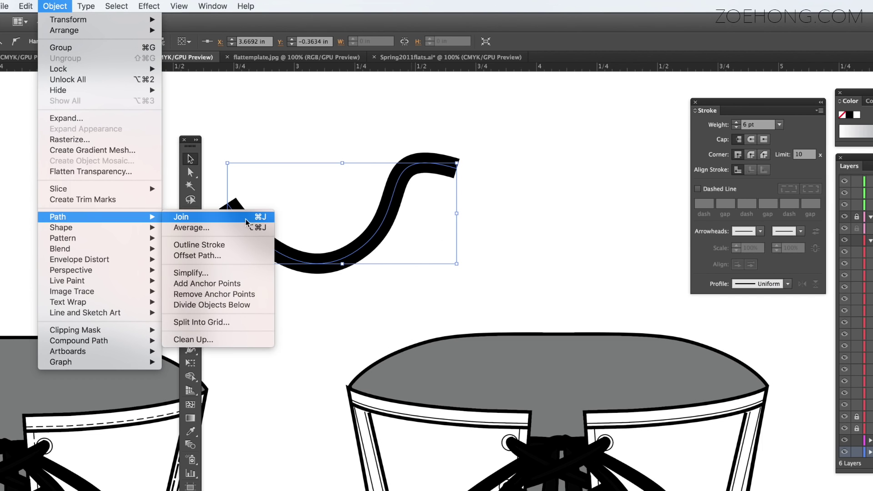
{"action": "left_click", "coordinate": [242, 246]}
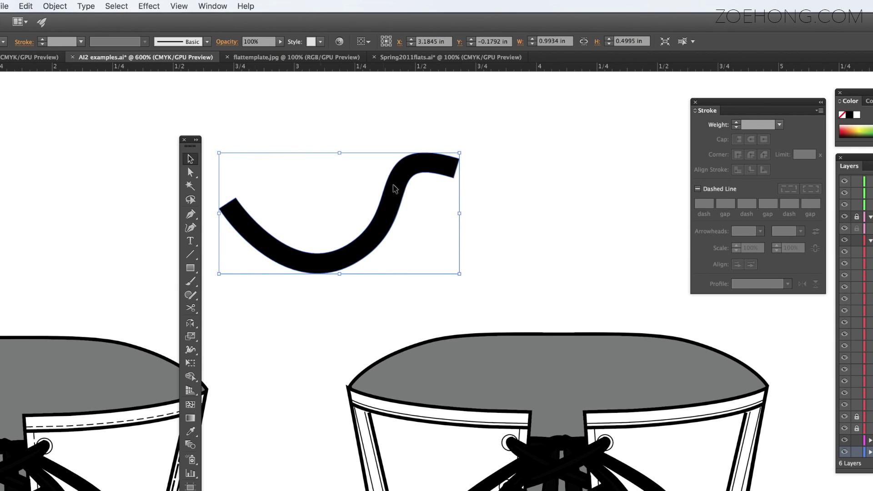
{"action": "left_click_drag", "start_coordinate": [460, 153], "coordinate": [576, 94]}
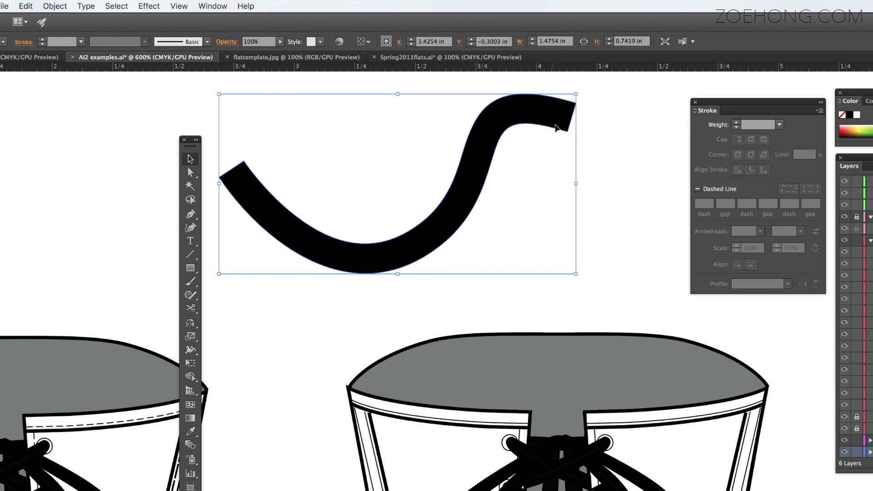
{"action": "left_click_drag", "start_coordinate": [549, 128], "coordinate": [598, 144]}
Try widening the outlined curve by pulling one anchor on its inner bend outward, and undo that change.
{"action": "key", "text": "a"}
{"action": "left_click", "coordinate": [571, 179]}
{"action": "left_click", "coordinate": [531, 190]}
{"action": "left_click", "coordinate": [539, 178]}
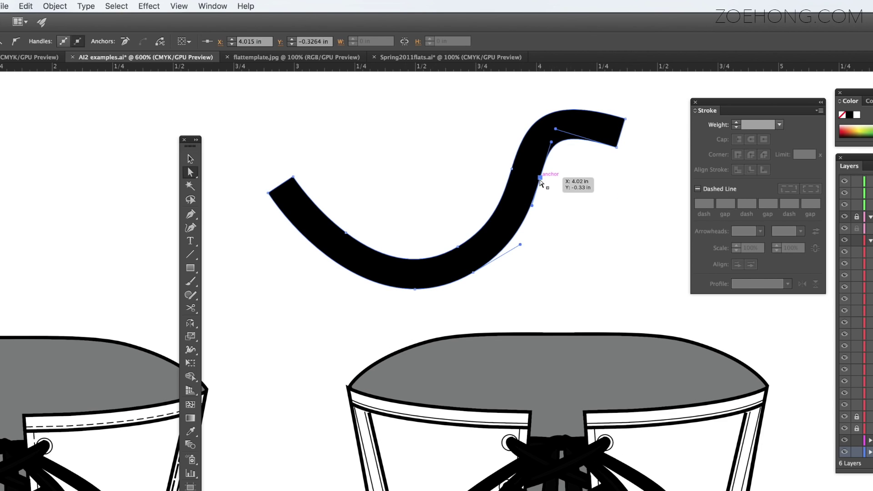
{"action": "left_click_drag", "start_coordinate": [540, 179], "coordinate": [577, 182]}
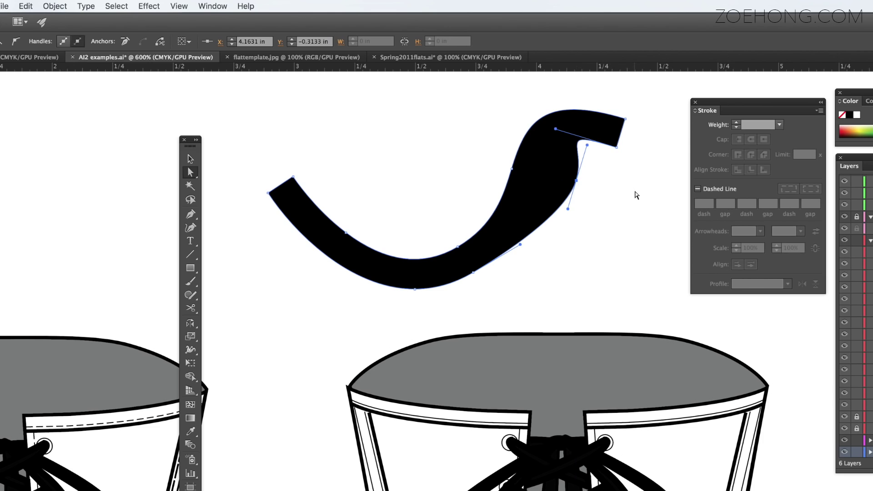
{"action": "key", "text": "ctrl+z"}
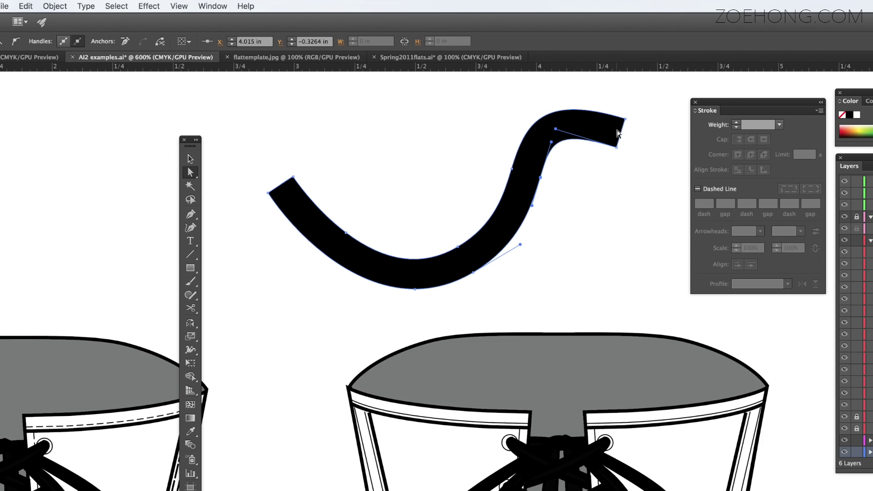
Select the whole outlined curve and enlarge it to roughly three times its width.
{"action": "key", "text": "ctrl+minus"}
{"action": "key", "text": "ctrl+minus"}
{"action": "key", "text": "ctrl+minus"}
{"action": "key", "text": "v"}
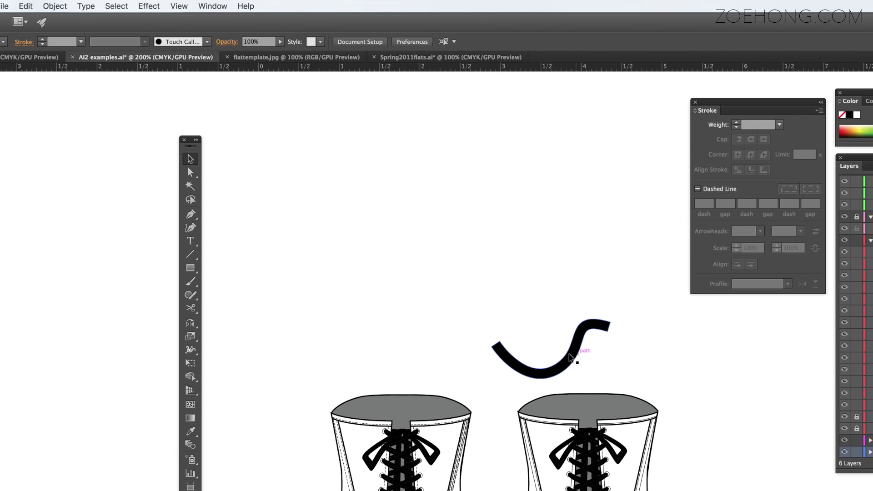
{"action": "left_click_drag", "start_coordinate": [491, 319], "coordinate": [233, 129]}
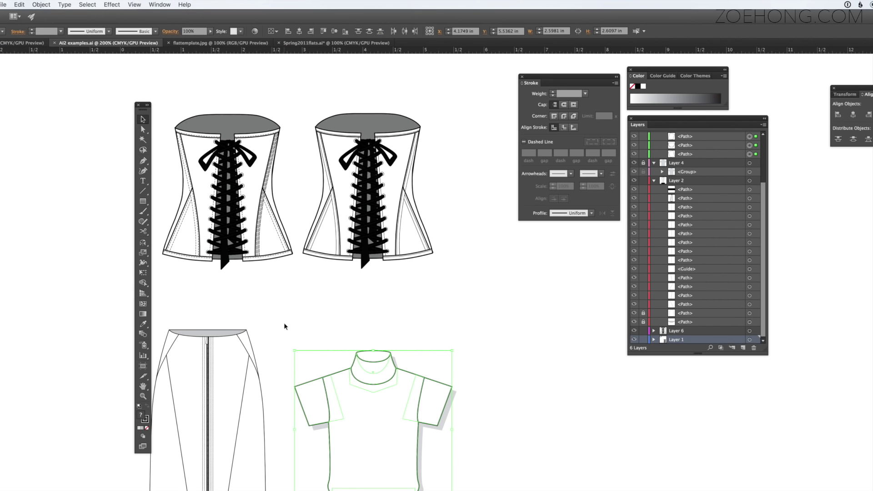
Select the entire turtleneck top and apply Outline Stroke to all its lines.
{"action": "left_click_drag", "start_coordinate": [285, 325], "coordinate": [541, 490]}
{"action": "left_click", "coordinate": [43, 5]}
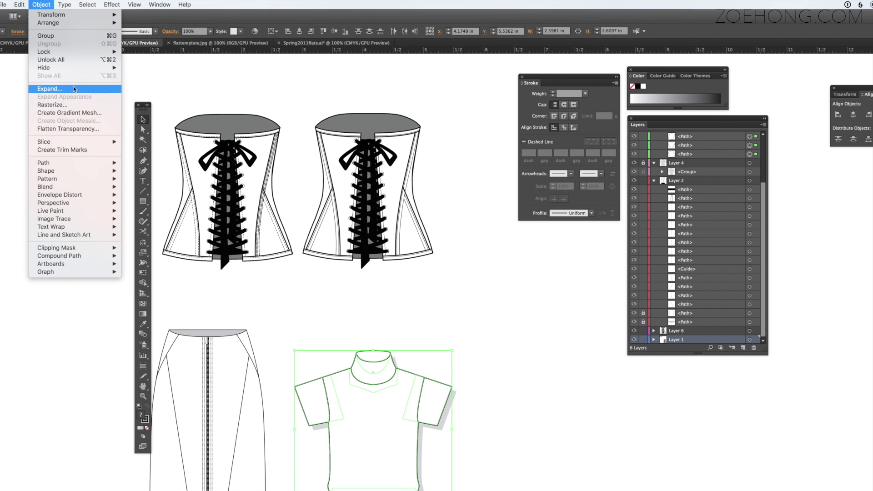
{"action": "mouse_move", "coordinate": [94, 163]}
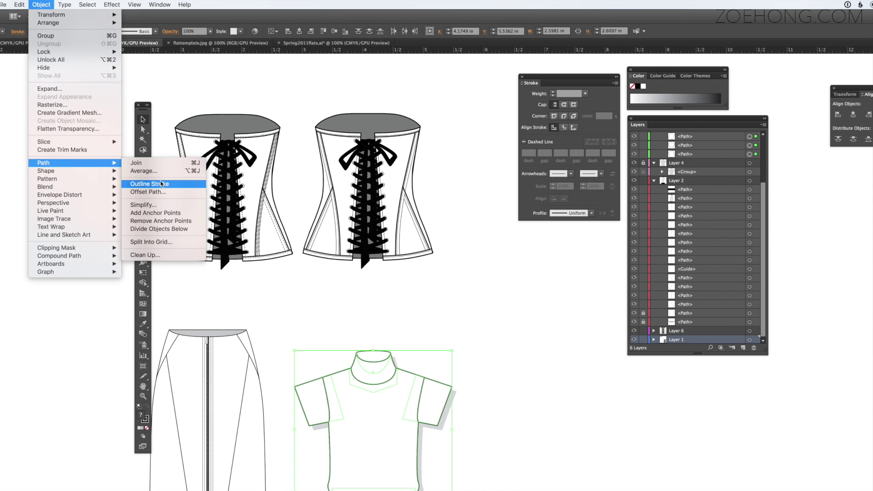
{"action": "left_click", "coordinate": [161, 185]}
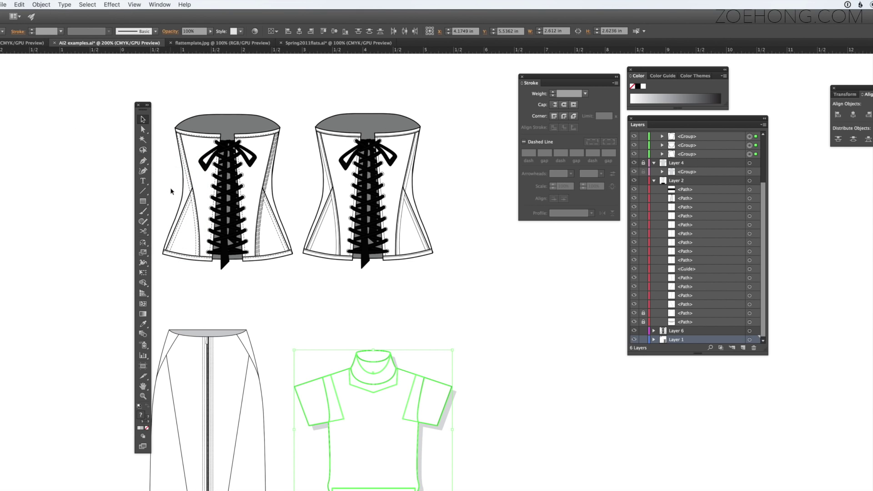
Enlarge the outlined top proportionally to about three times its size and deselect it.
{"action": "key", "text": "super+equal"}
{"action": "key", "text": "super+equal"}
{"action": "key", "text": "super+equal"}
{"action": "scroll", "coordinate": [327, 408], "scroll_direction": "down", "scroll_amount": 10}
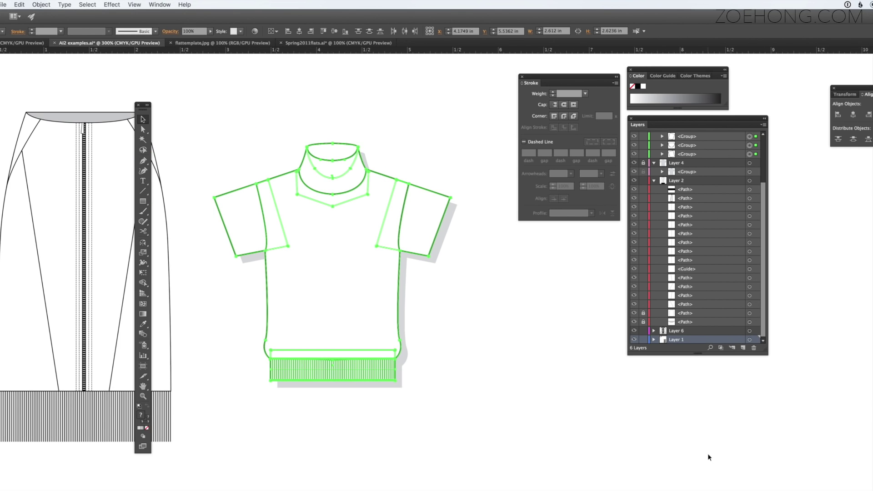
{"action": "key", "text": "ctrl+minus"}
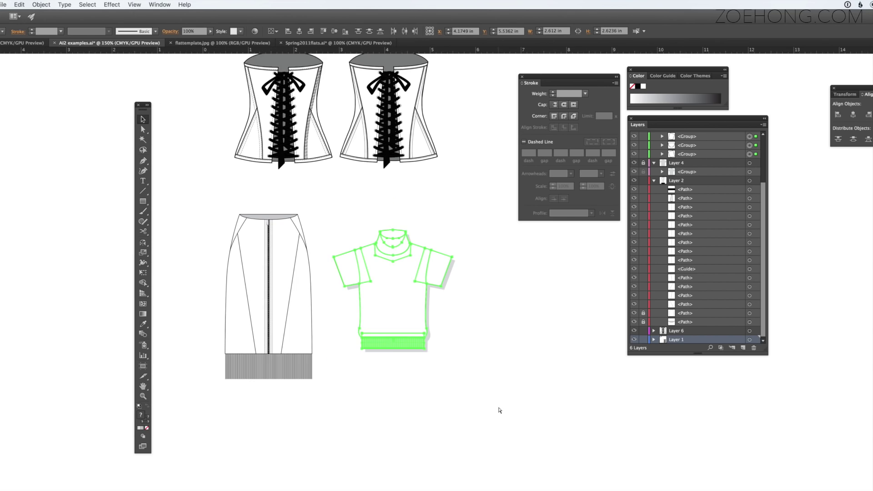
{"action": "left_click_drag", "start_coordinate": [453, 349], "coordinate": [700, 490]}
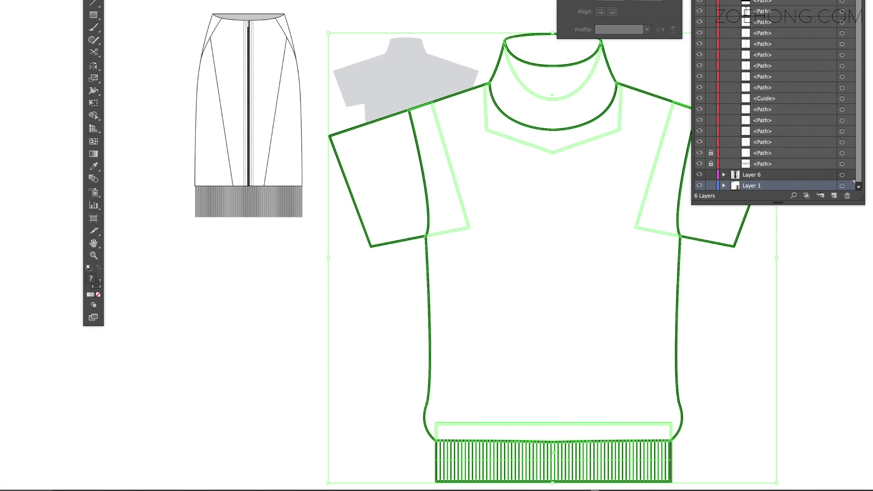
{"action": "key", "text": "ctrl+shift+a"}
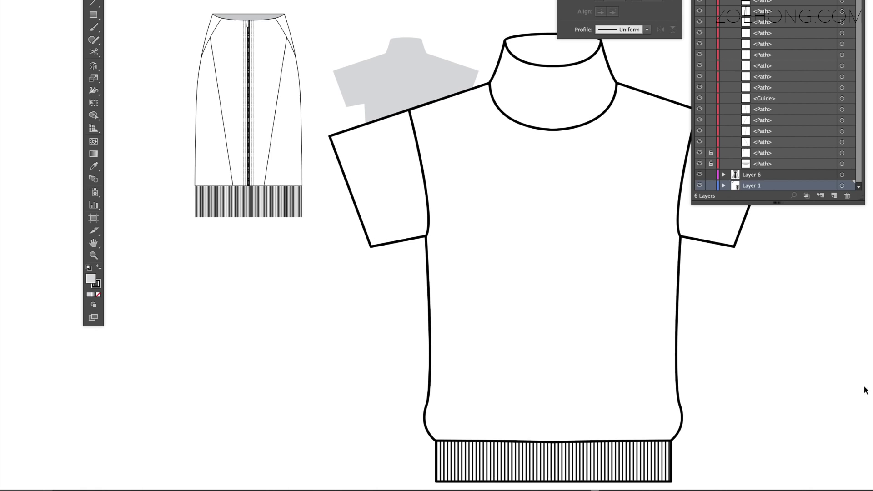
Select all of Layer 3's artwork, shrink the top to about 0.59 in wide and place it on the grey shadow's chest.
{"action": "scroll", "coordinate": [856, 5], "scroll_direction": "up", "scroll_amount": 5}
{"action": "left_click", "coordinate": [849, 1]}
{"action": "mouse_move", "coordinate": [327, 31]}
{"action": "left_mouse_down"}
{"action": "mouse_move", "coordinate": [534, 195]}
{"action": "mouse_move", "coordinate": [743, 418]}
{"action": "left_mouse_up"}
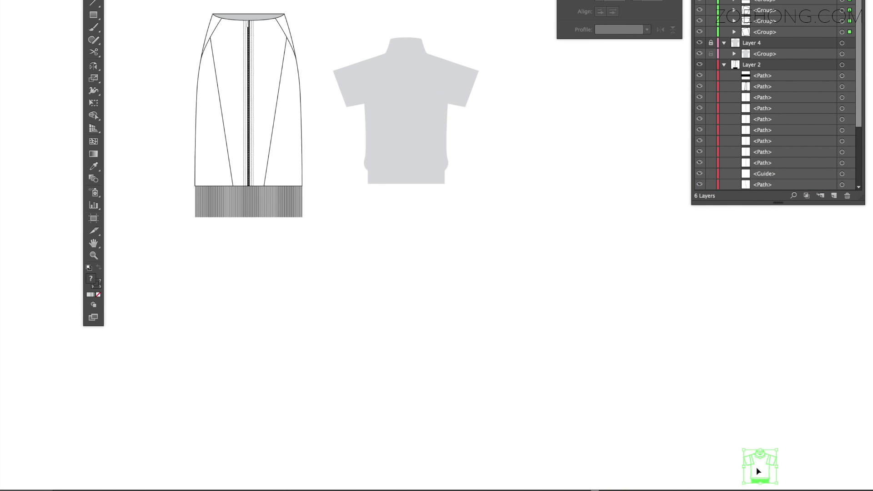
{"action": "left_click_drag", "start_coordinate": [758, 471], "coordinate": [381, 98]}
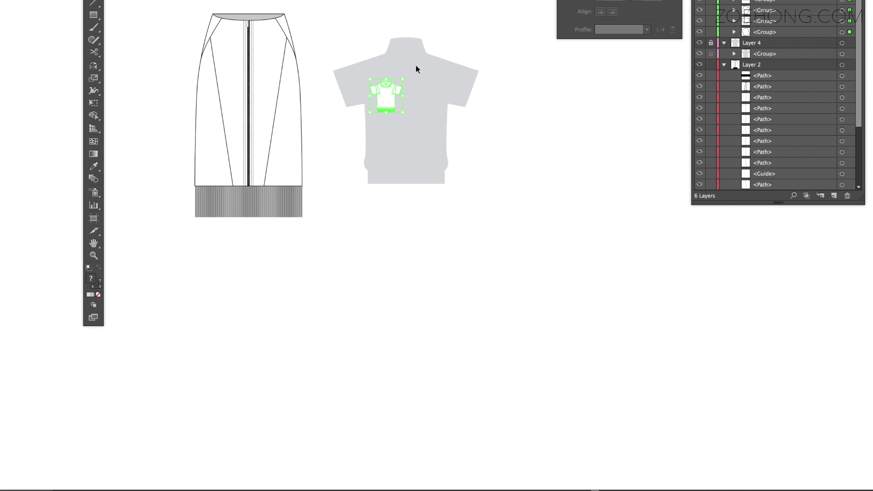
{"action": "key", "text": "super+equal"}
{"action": "key", "text": "super+equal"}
{"action": "key", "text": "super+equal"}
{"action": "key", "text": "super+equal"}
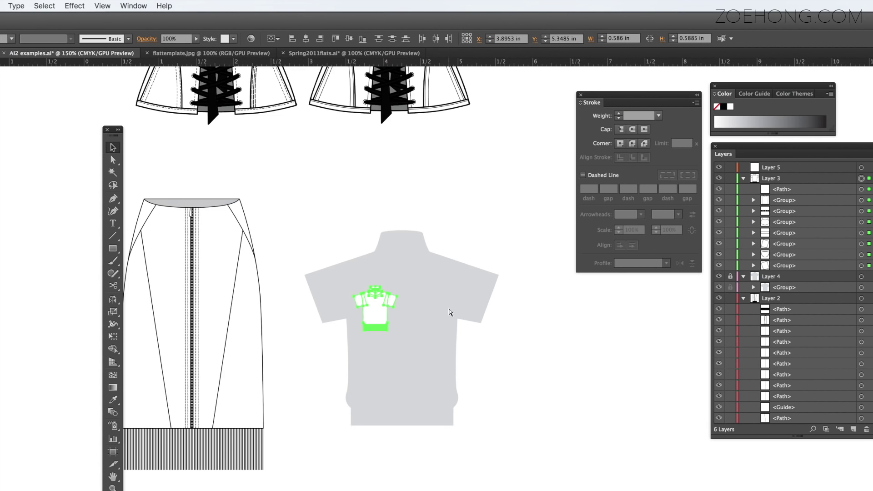
{"action": "scroll", "coordinate": [446, 310], "scroll_direction": "left", "scroll_amount": 10}
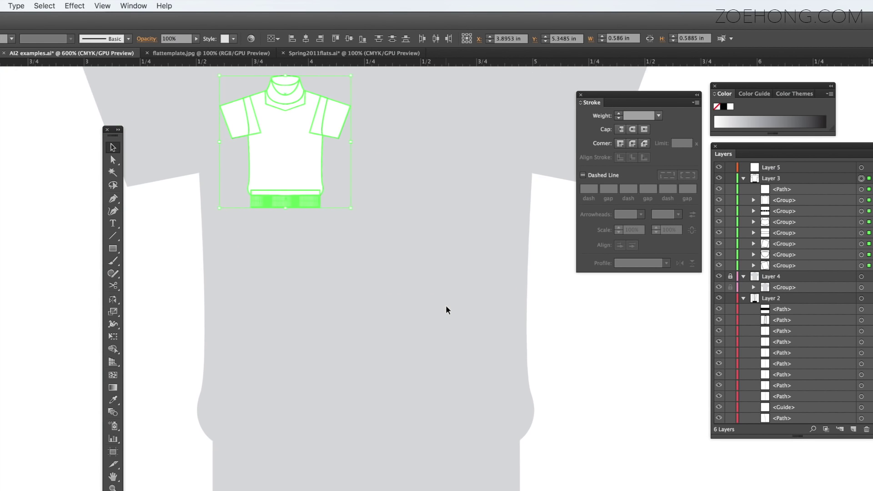
Deselect the shrunken outlined top and examine its line weights against the grey shadow at a reduced zoom.
{"action": "left_click", "coordinate": [274, 285]}
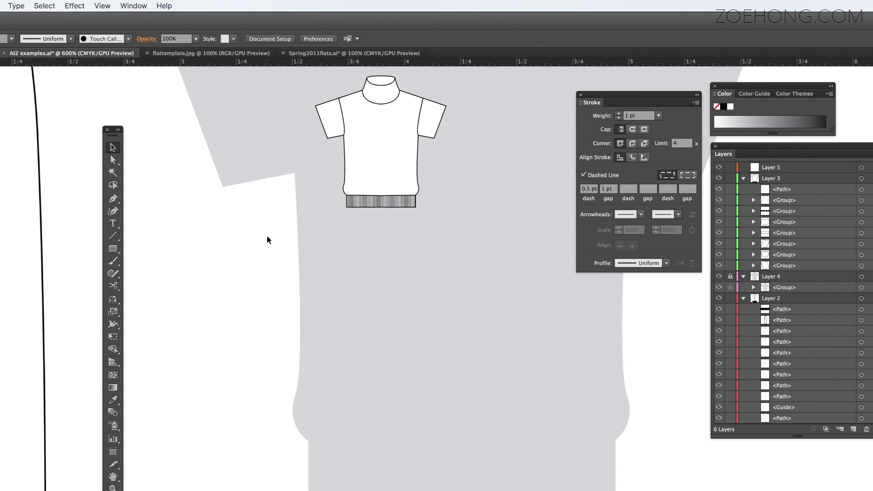
{"action": "key", "text": "super+minus"}
{"action": "key", "text": "super+minus"}
{"action": "key", "text": "super+minus"}
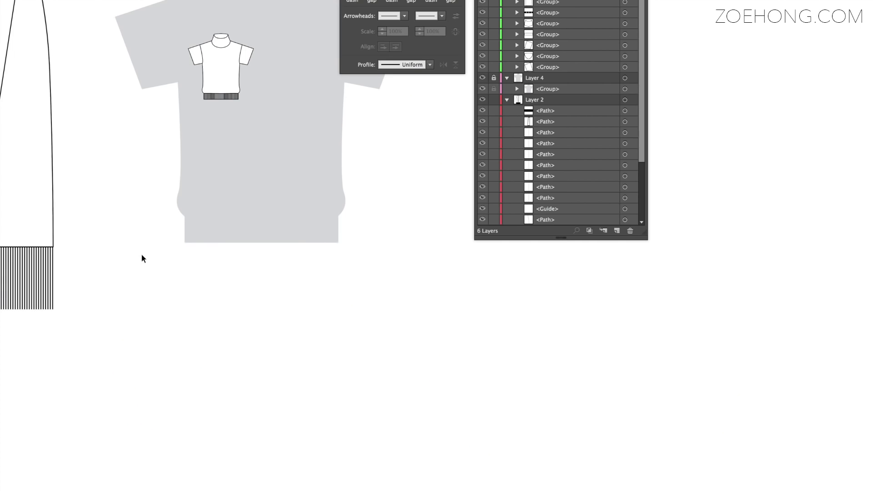
{"action": "left_click", "coordinate": [221, 58]}
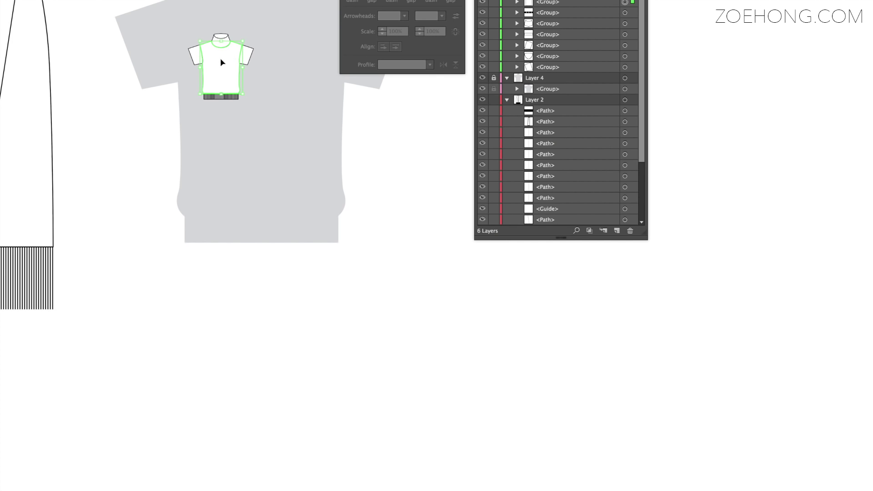
Undo the turtleneck top's resizing and its Outline Stroke, back to the full-size top with live strokes.
{"action": "key", "text": "super+z"}
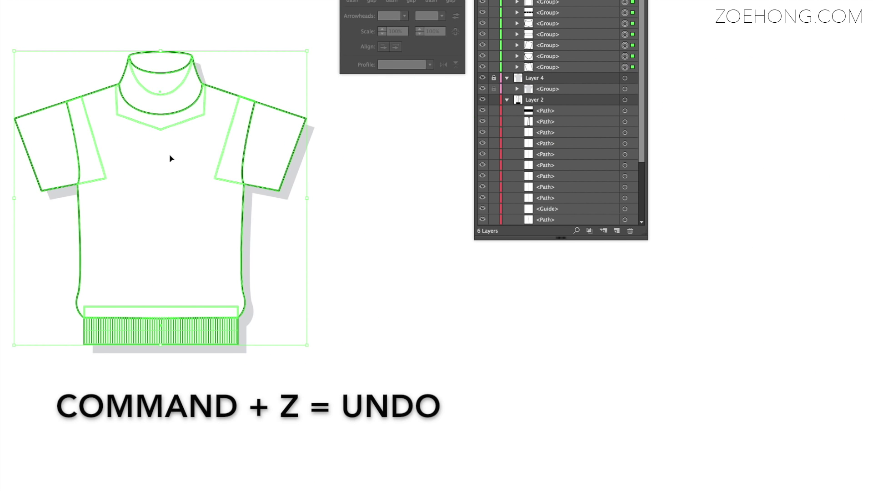
{"action": "key", "text": "super+z"}
{"action": "key", "text": "a"}
{"action": "key", "text": "v"}
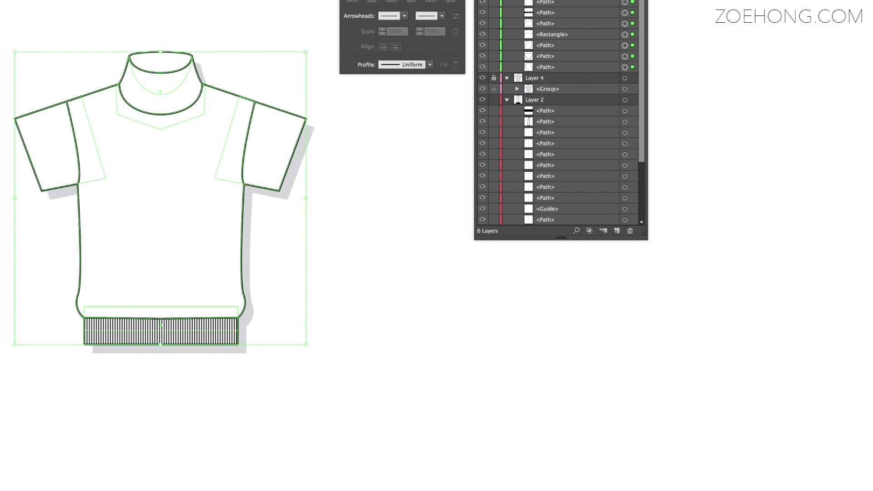
Paste a copy of the live-stroke turtleneck top and place it well to the right of the original.
{"action": "key", "text": "super+v"}
{"action": "left_click_drag", "start_coordinate": [141, 131], "coordinate": [684, 146]}
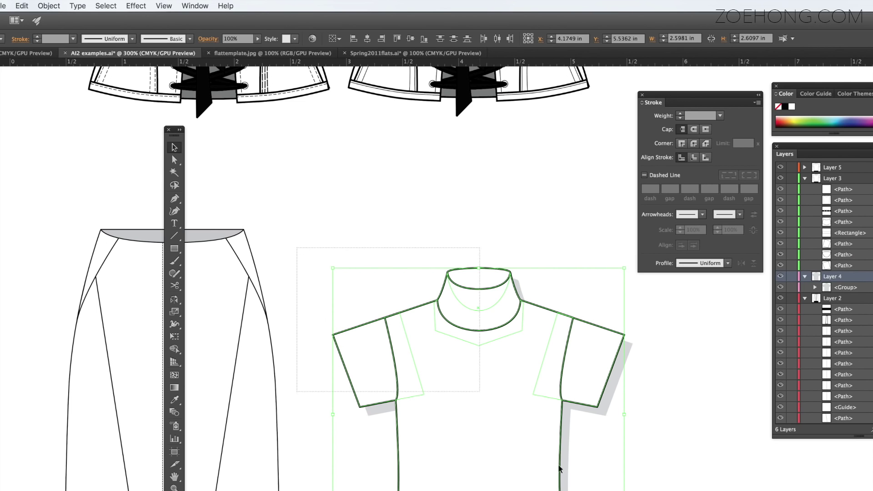
Apply Outline Stroke to the whole original turtleneck top and deselect it.
{"action": "left_click", "coordinate": [53, 5]}
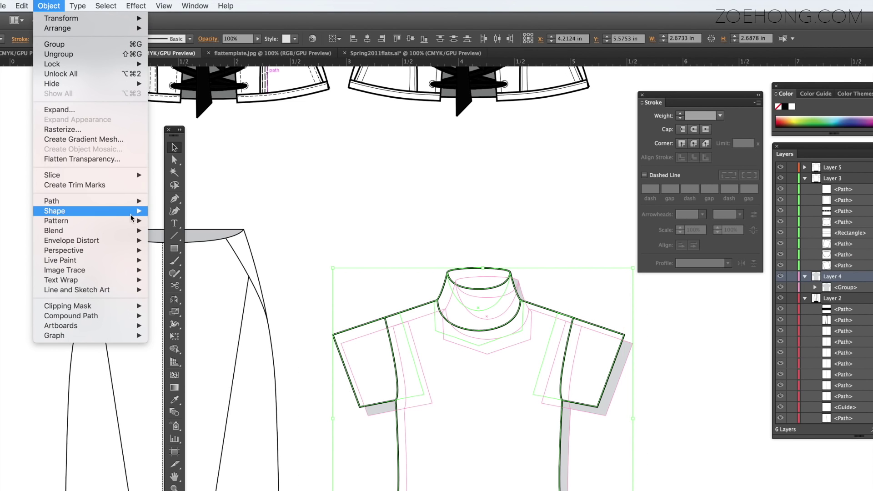
{"action": "mouse_move", "coordinate": [128, 204]}
{"action": "left_click", "coordinate": [183, 226]}
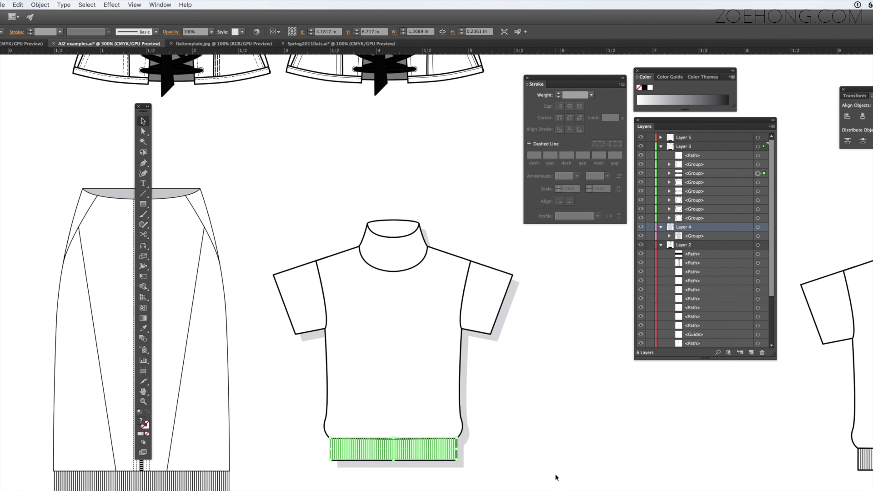
{"action": "left_click", "coordinate": [556, 476]}
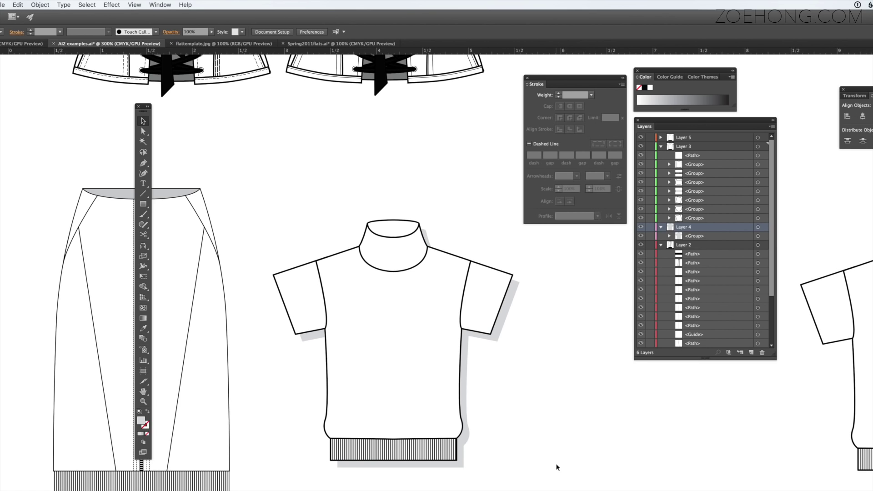
Select the ribbed hem band of the live-stroke turtleneck copy.
{"action": "scroll", "coordinate": [557, 467], "scroll_direction": "right", "scroll_amount": 5}
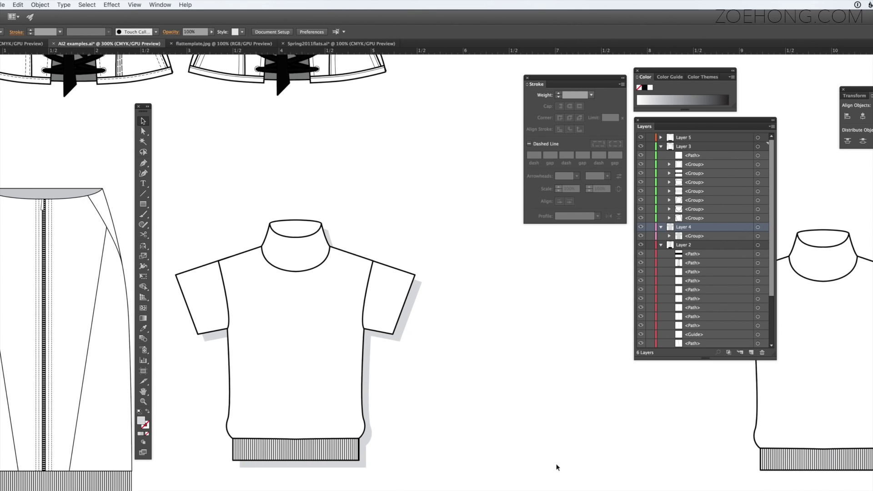
{"action": "left_click", "coordinate": [814, 459]}
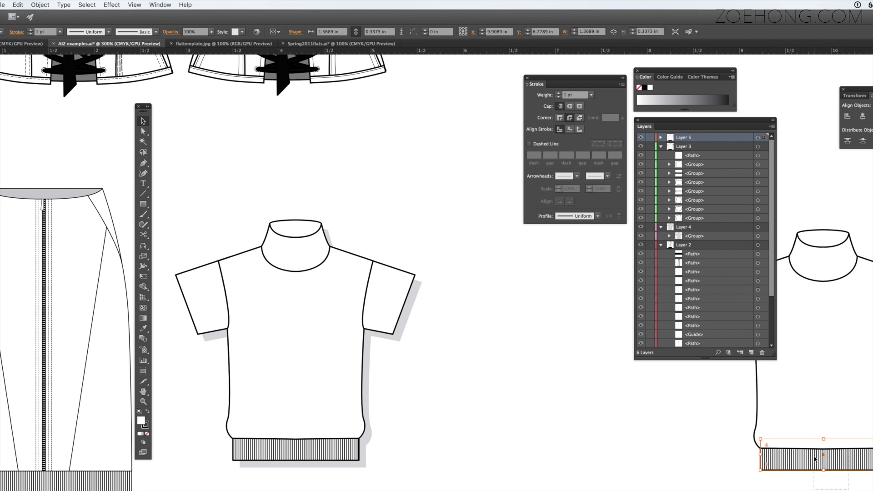